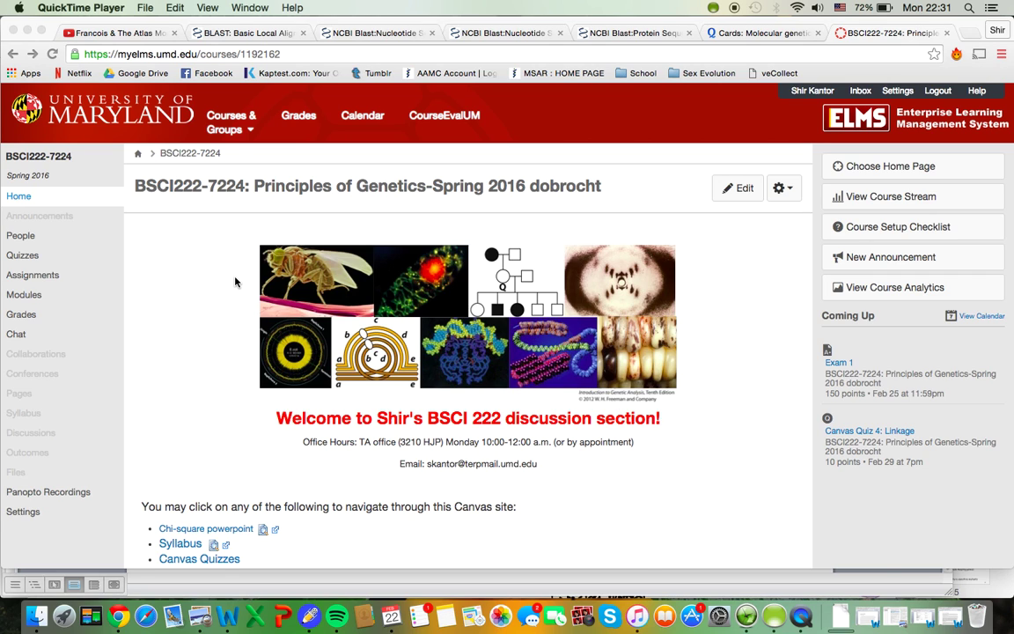
In Chrome, go from the course Assignments link to the Modules page listing Assignment 1: BLAST
scroll(227, 343, "down", 4)
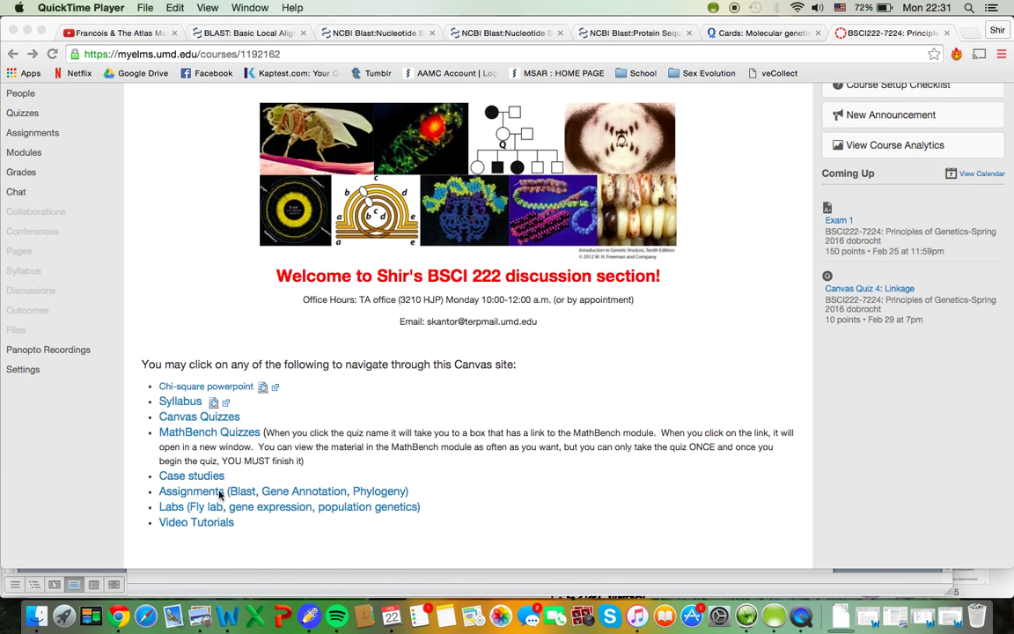
left_click(294, 480)
left_click(241, 493)
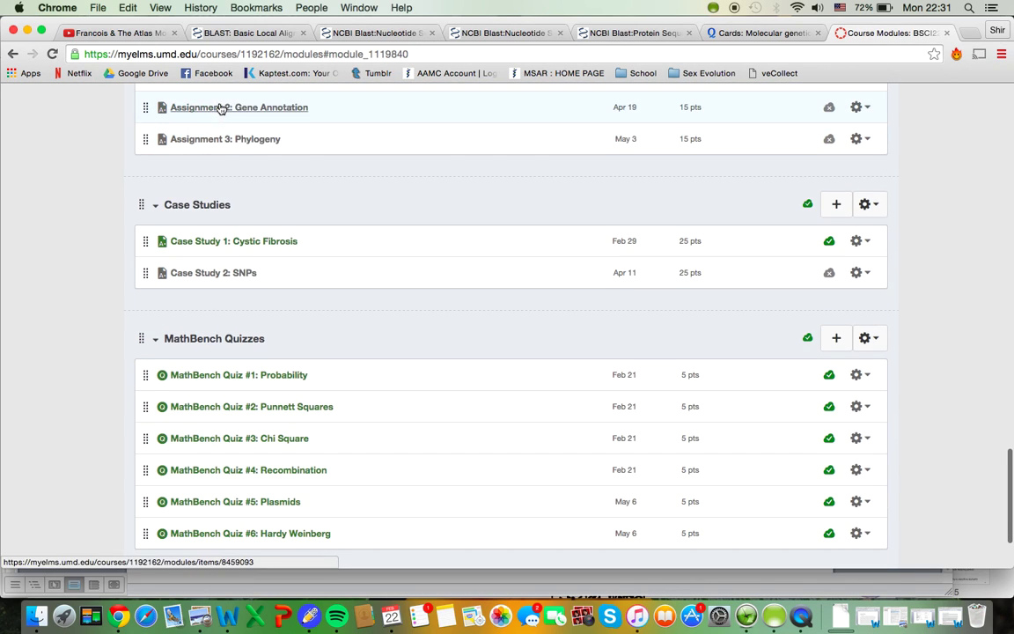
left_click(219, 112)
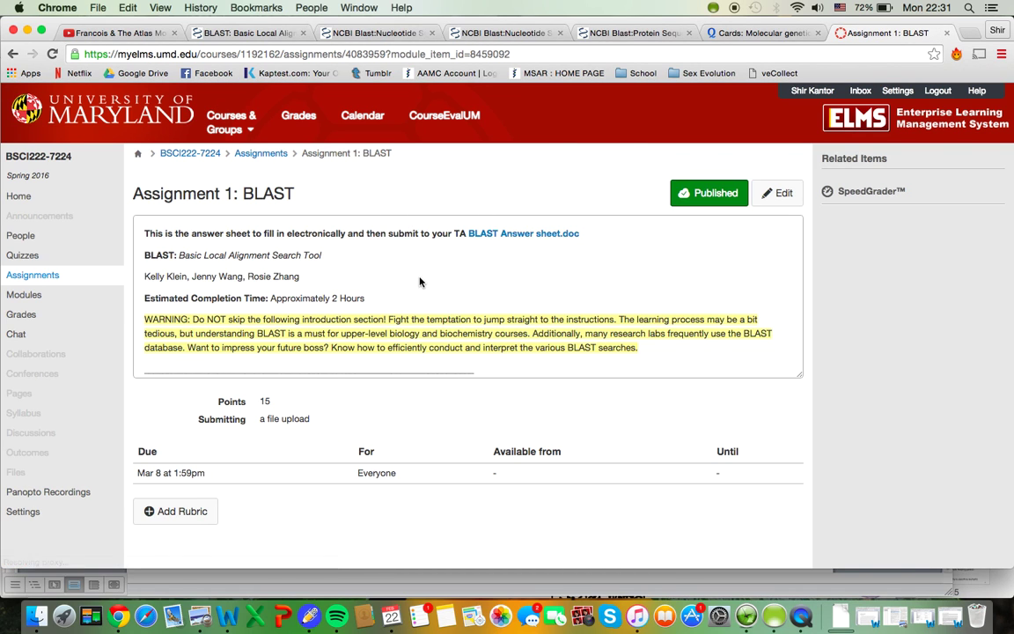
scroll(420, 278, "down", 3)
scroll(419, 278, "down", 3)
scroll(420, 280, "up", 8)
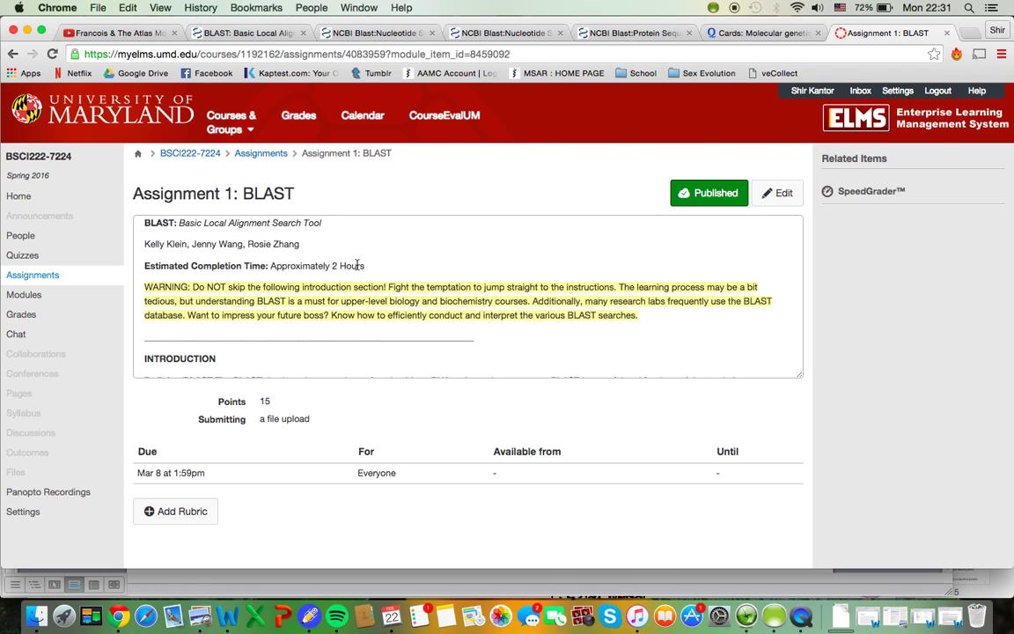
scroll(264, 247, "down", 2)
scroll(211, 310, "down", 4)
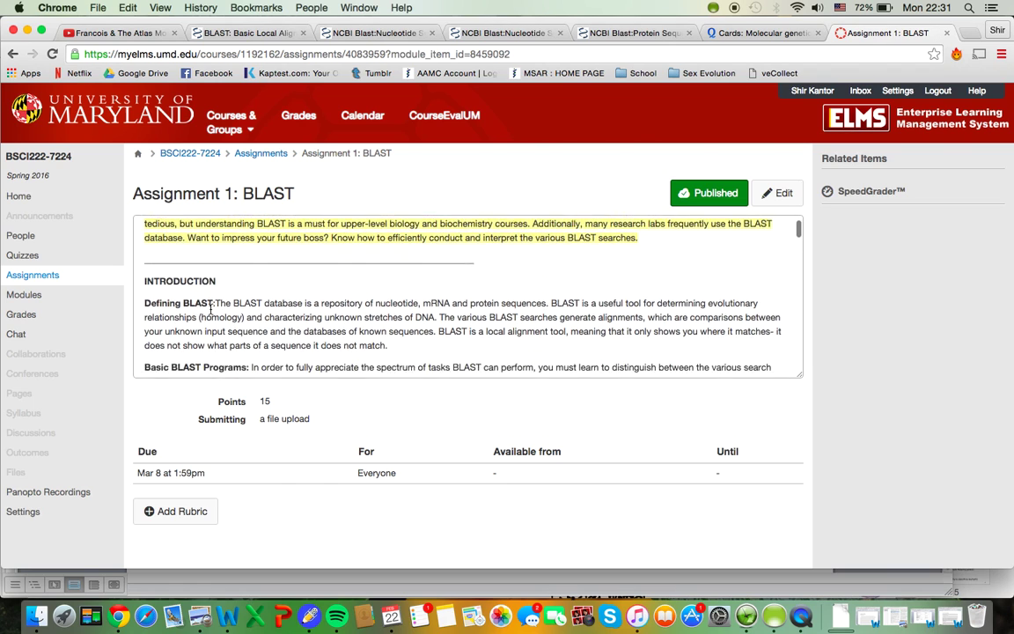
scroll(210, 313, "down", 8)
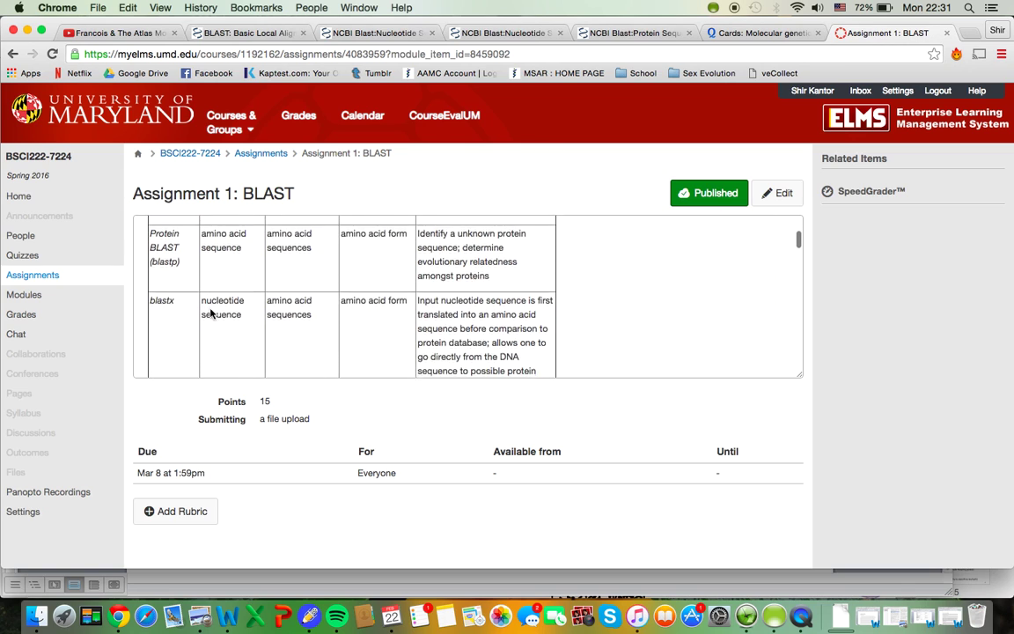
scroll(211, 313, "down", 2)
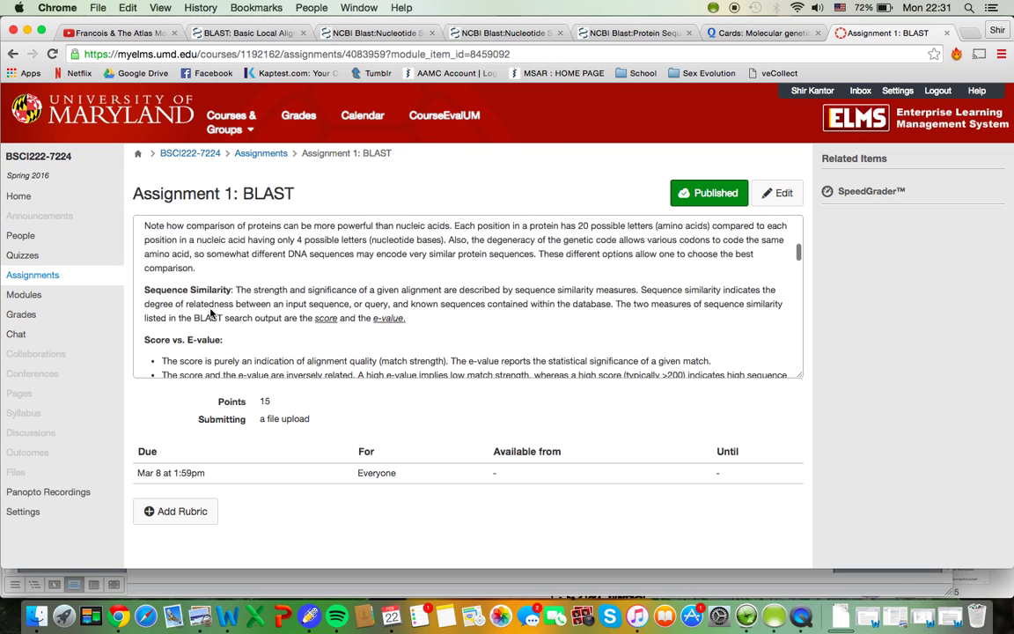
scroll(210, 308, "down", 2)
scroll(210, 311, "down", 1)
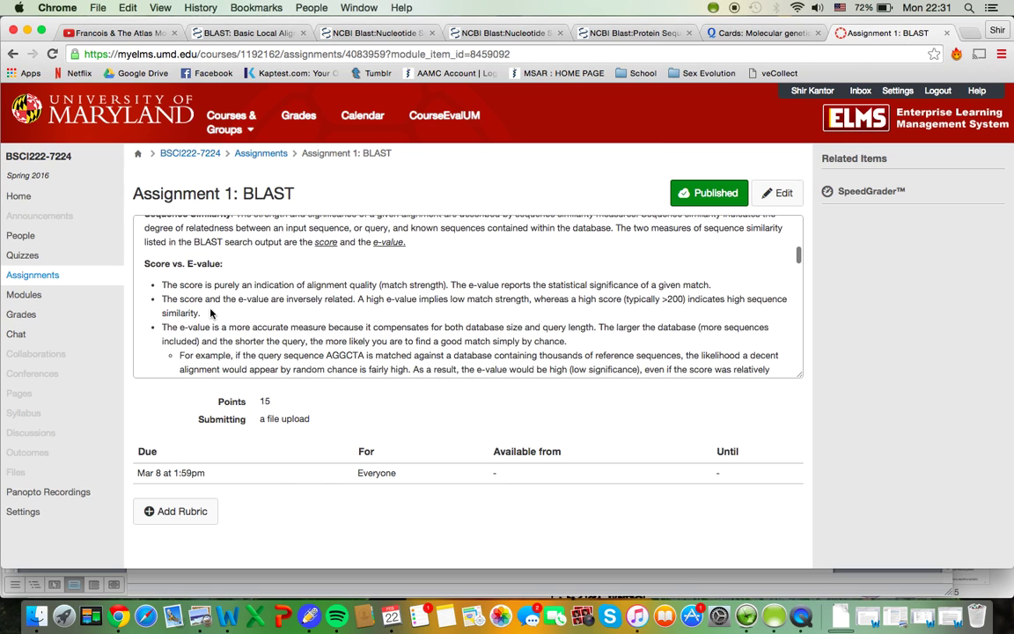
scroll(210, 313, "down", 1)
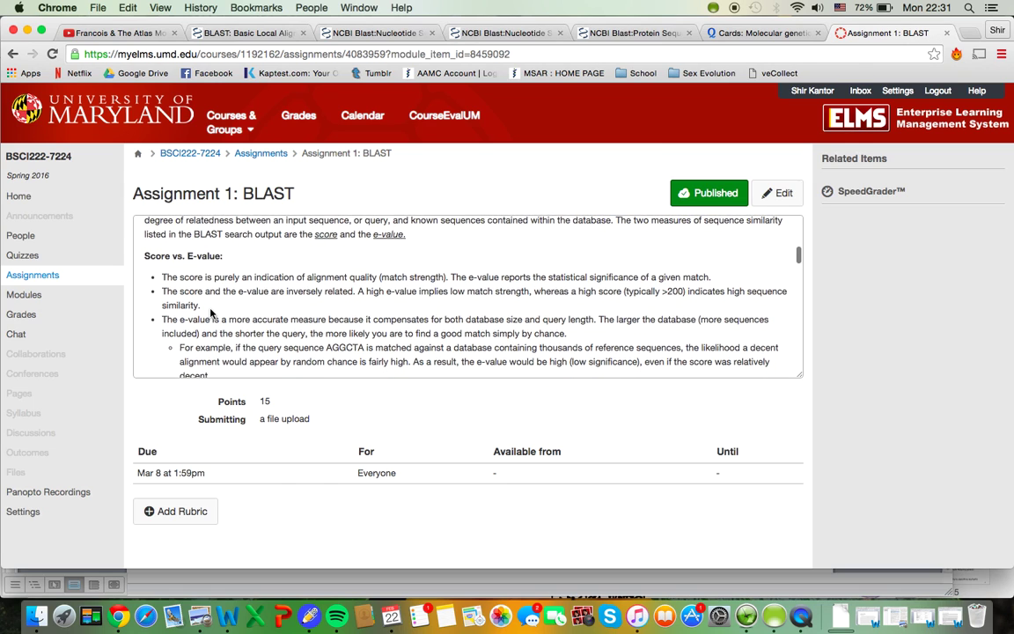
scroll(210, 313, "down", 5)
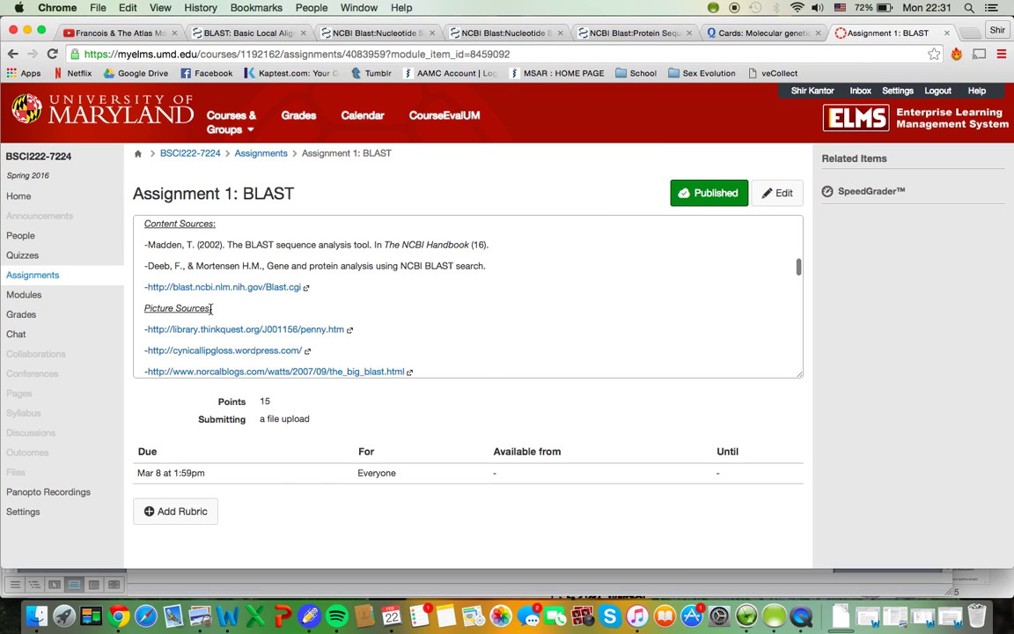
scroll(211, 309, "down", 5)
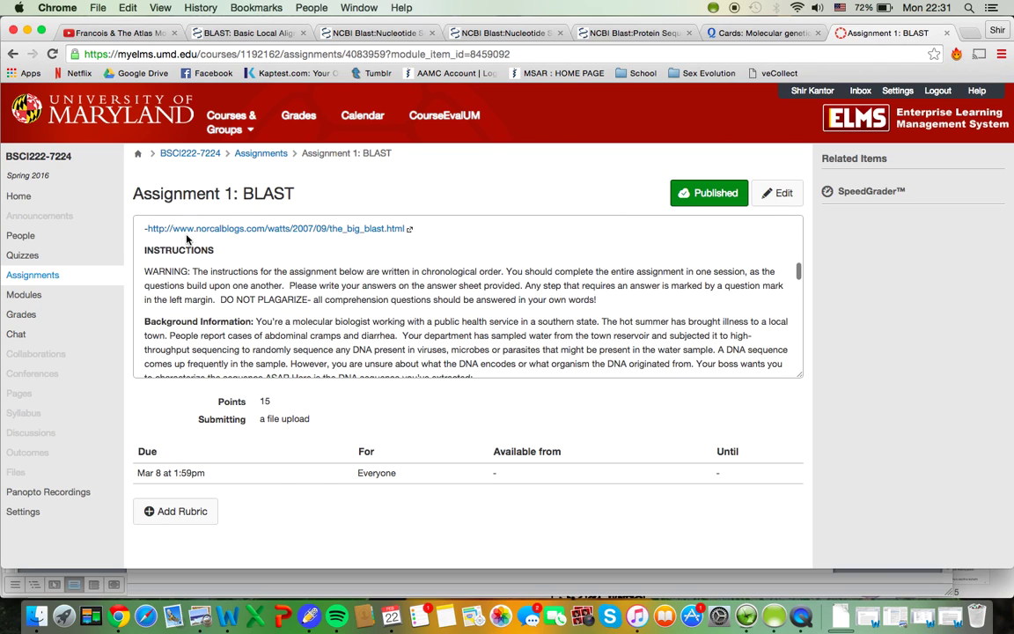
scroll(209, 282, "down", 5)
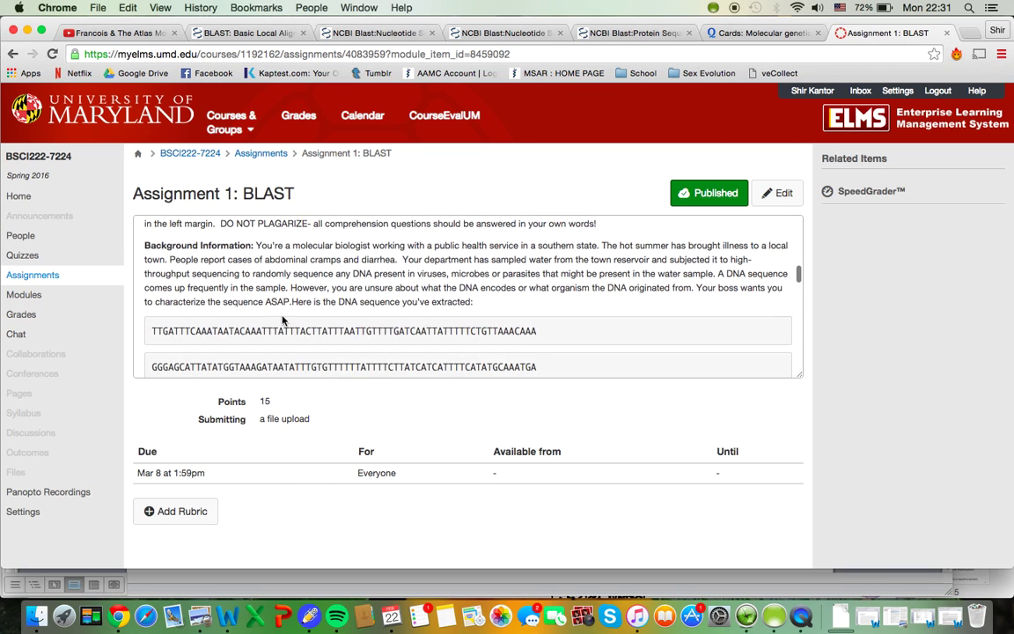
scroll(282, 321, "down", 10)
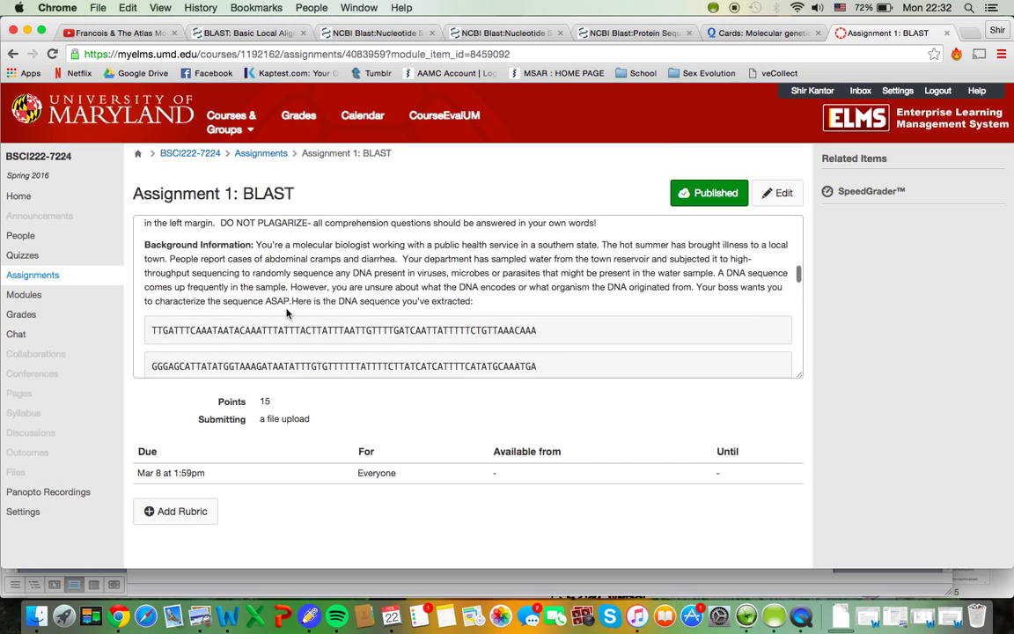
scroll(286, 312, "up", 4)
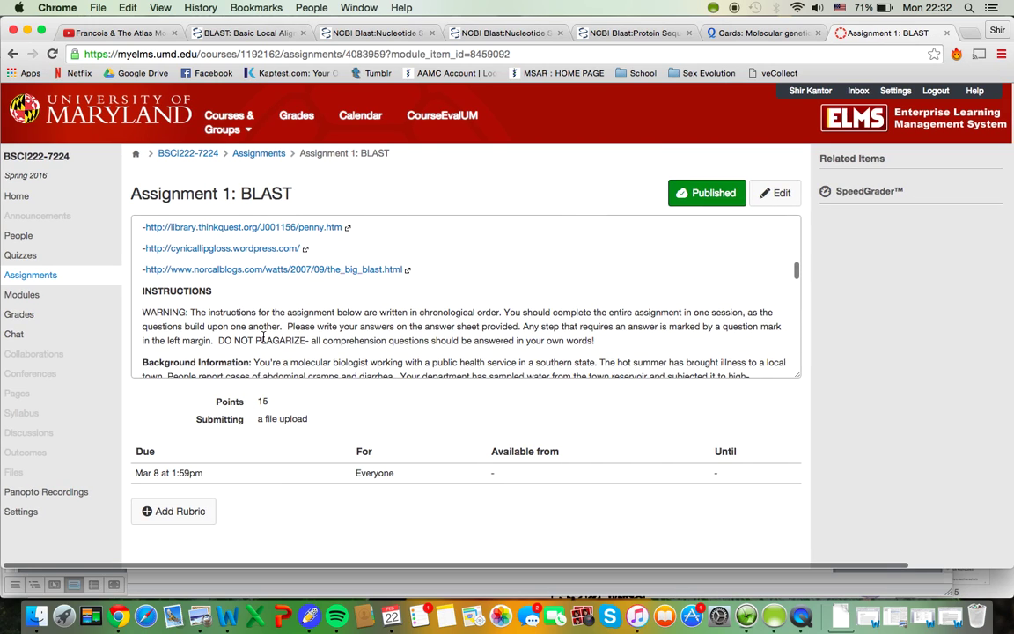
scroll(202, 299, "up", 10)
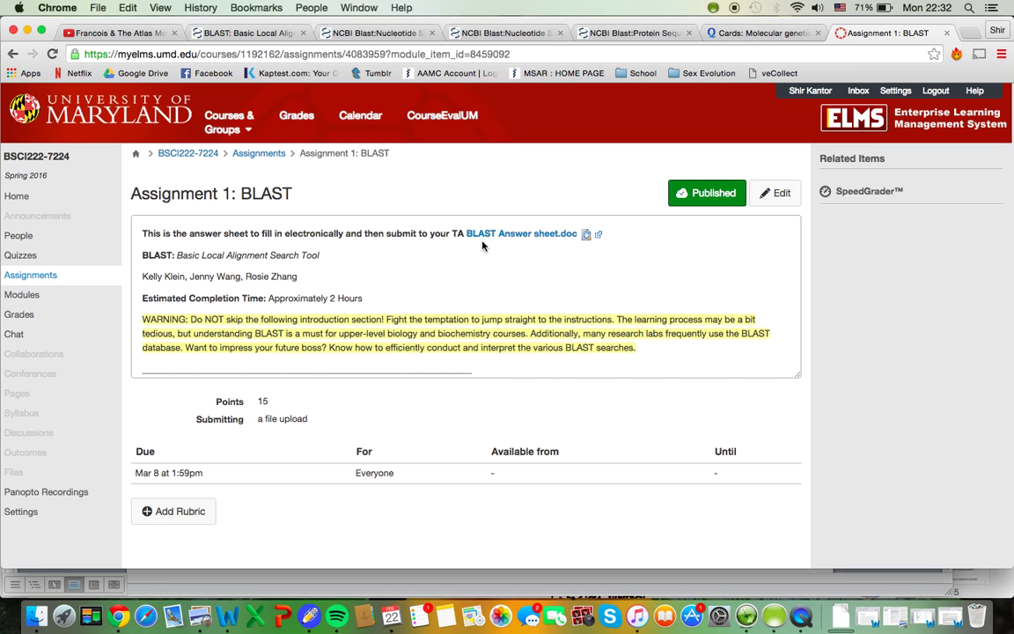
Switch to the 'BLAST: Basic Local Alignment' tab to show the BLAST home page
left_click(247, 35)
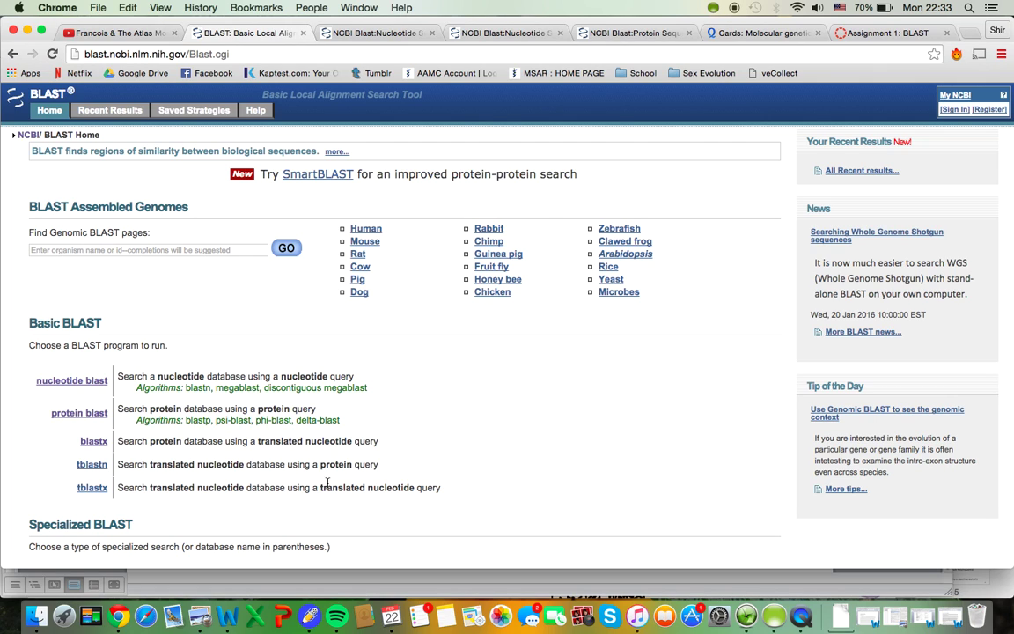
Copy the five-line DNA sequence paragraph from the Word document and return to Chrome
left_click(227, 616)
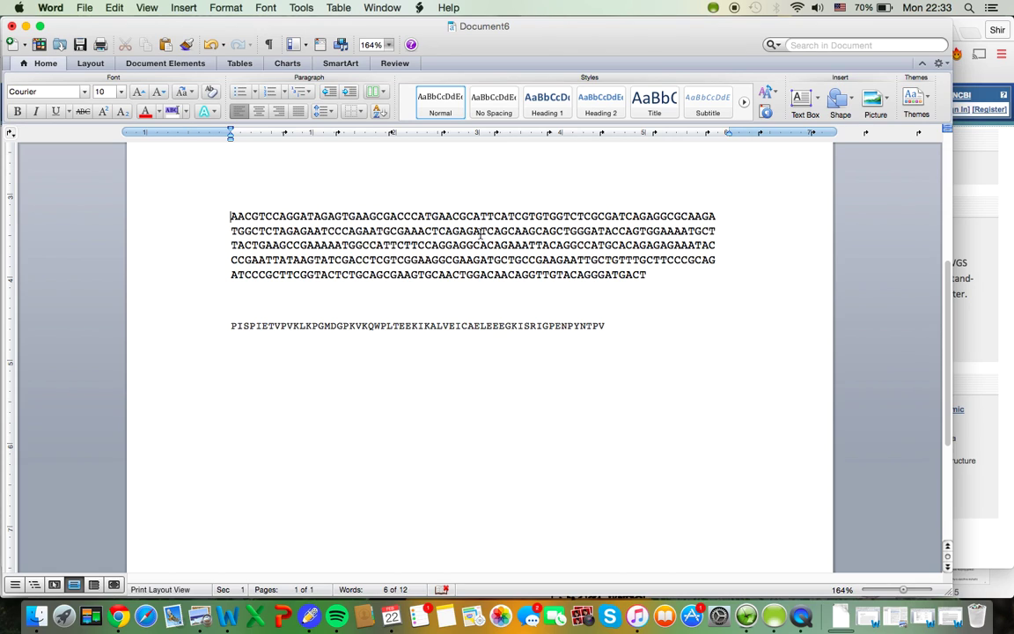
left_click_drag(231, 217, 650, 269)
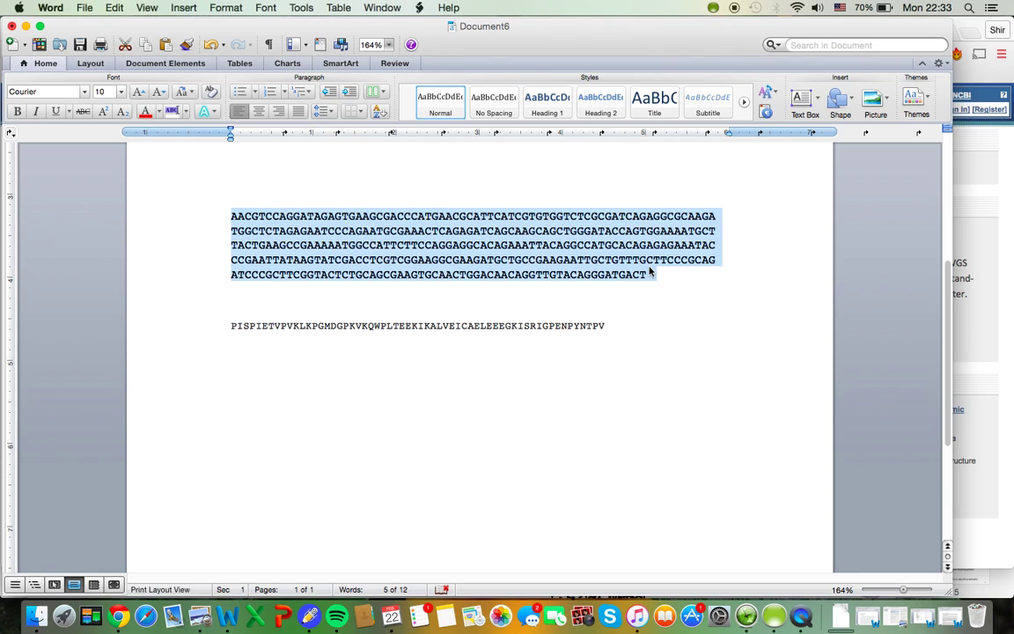
key("super+Tab")
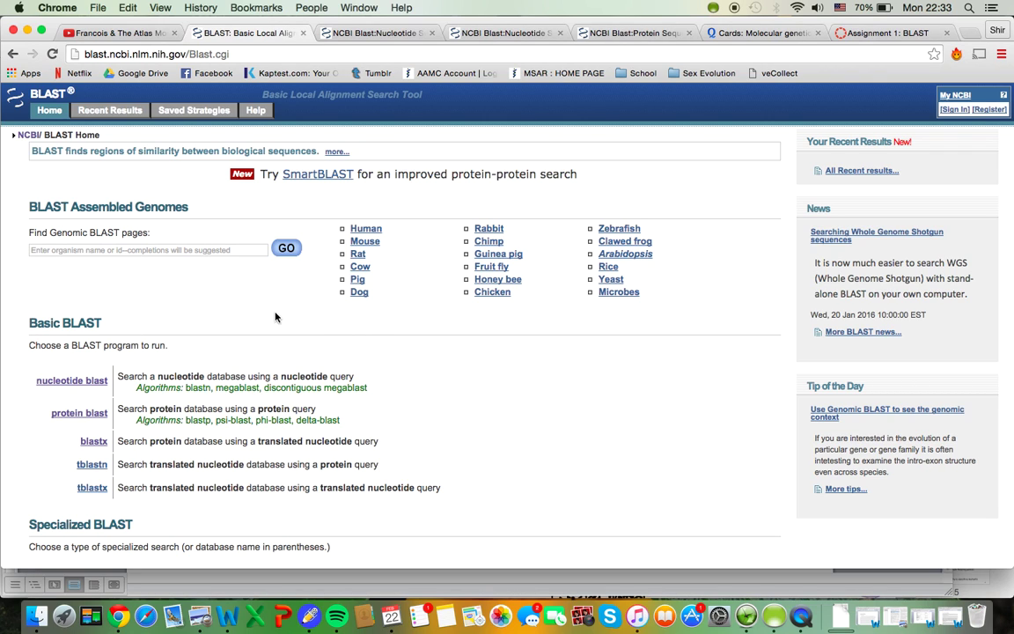
Open the nucleotide blast (blastn) search form from the Basic BLAST list
scroll(269, 316, "down", 2)
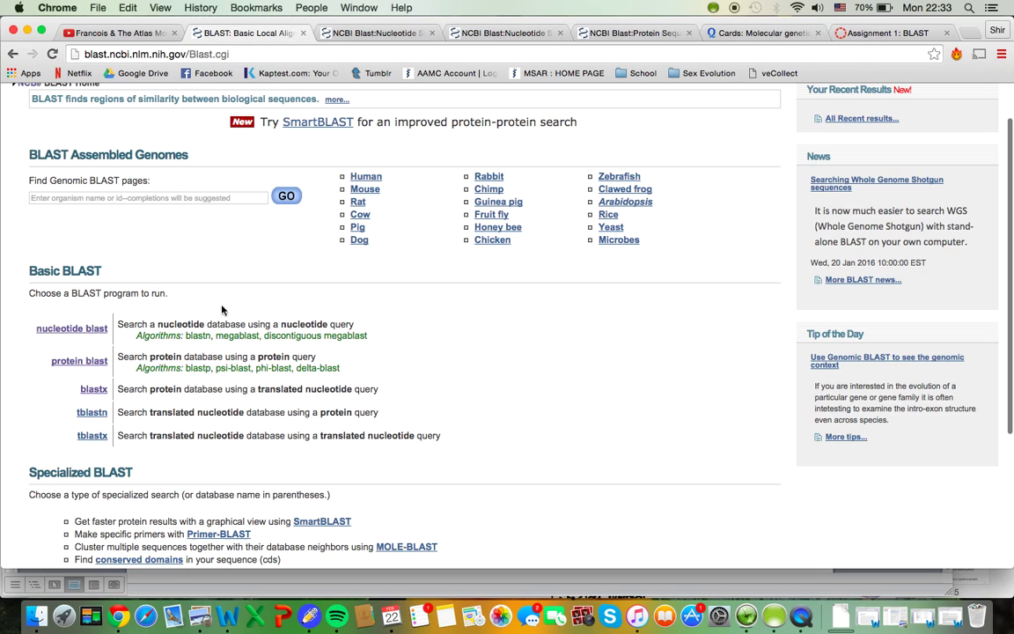
scroll(92, 259, "down", 1)
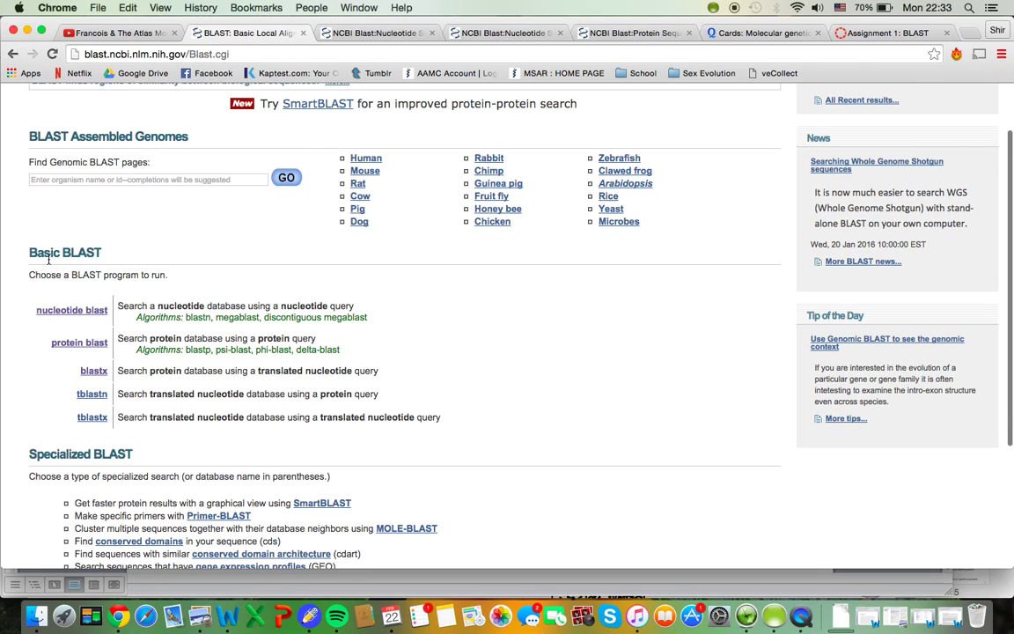
scroll(74, 252, "down", 1)
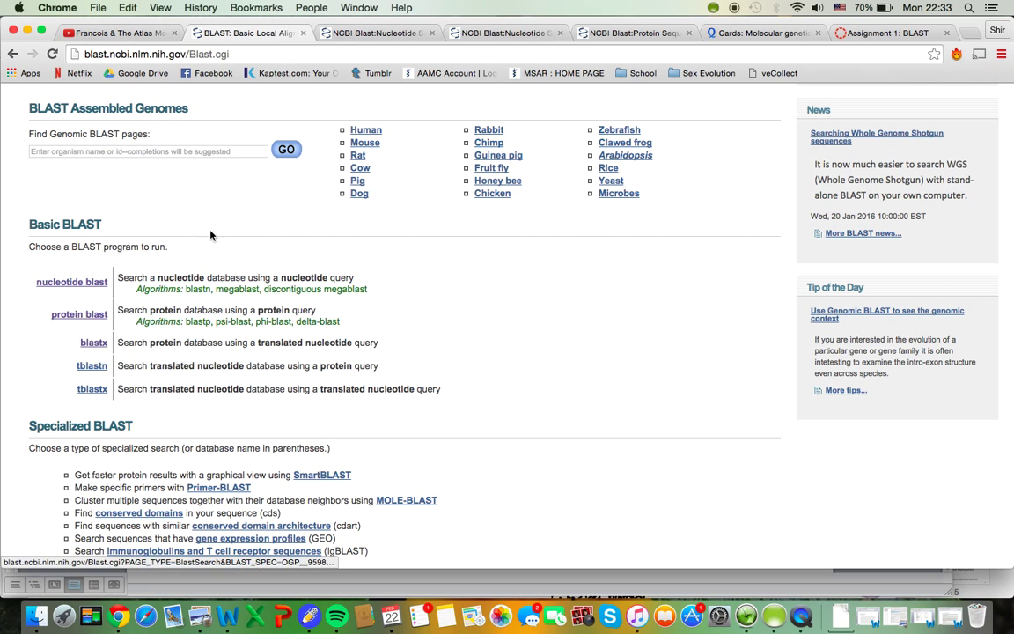
left_click(77, 282)
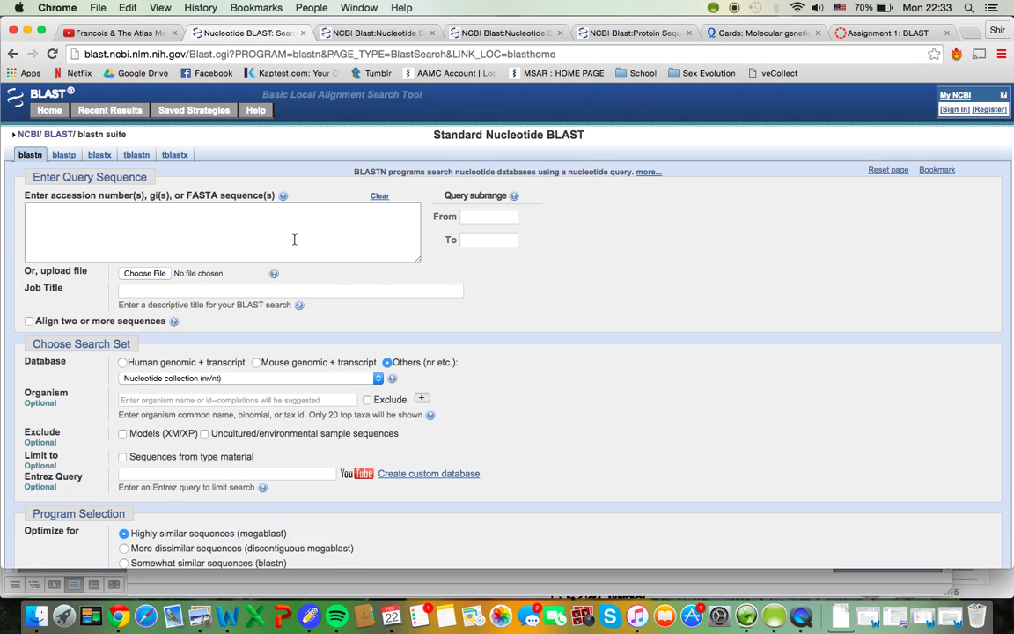
Paste the copied DNA sequence into the query box
left_click(266, 228)
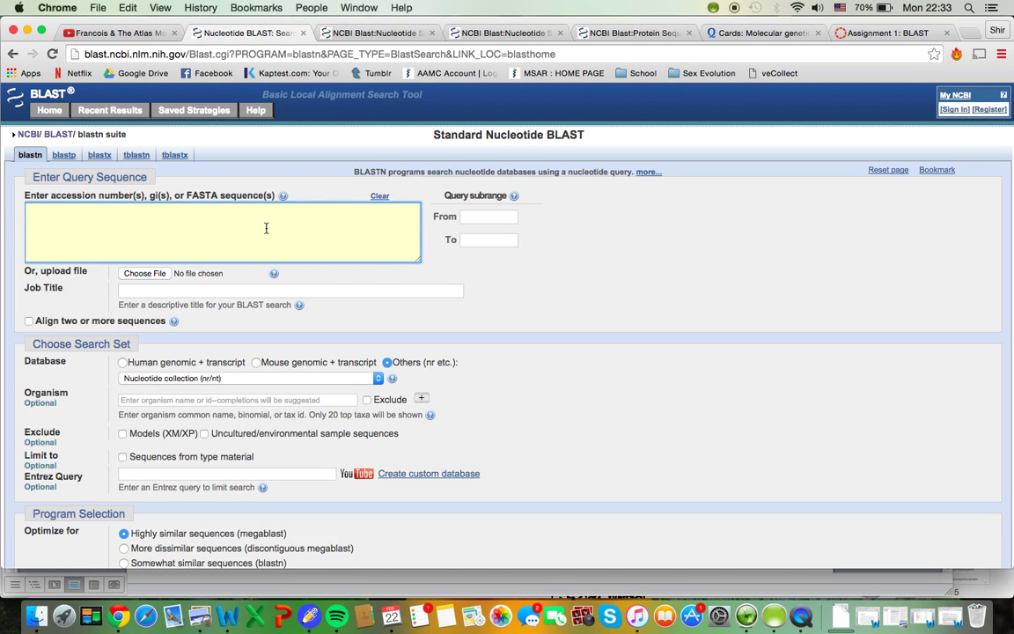
key("super+v")
scroll(266, 228, "up", 5)
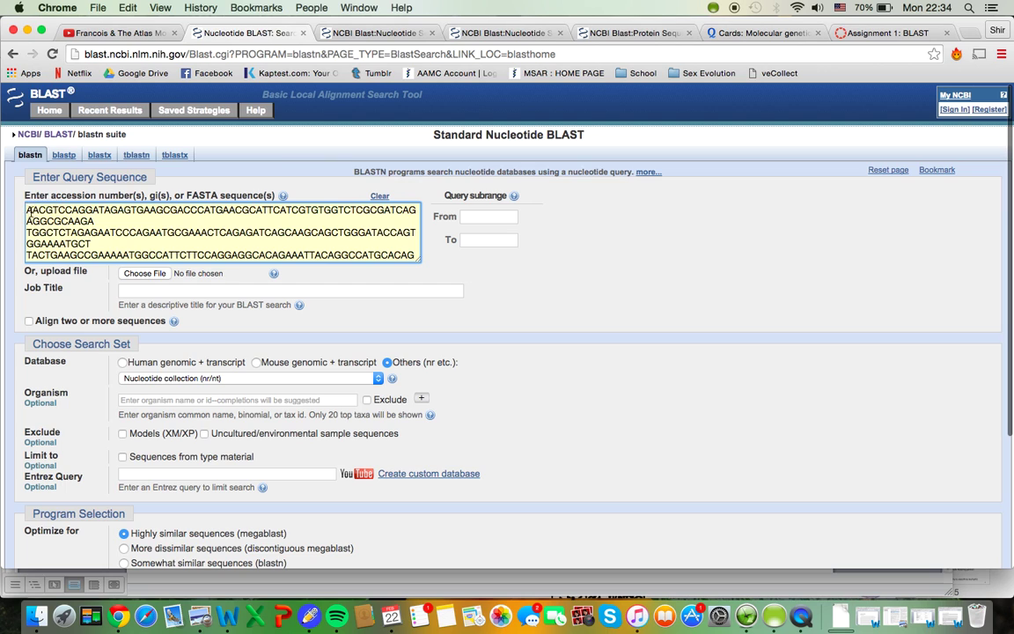
scroll(28, 212, "down", 5)
scroll(44, 212, "up", 5)
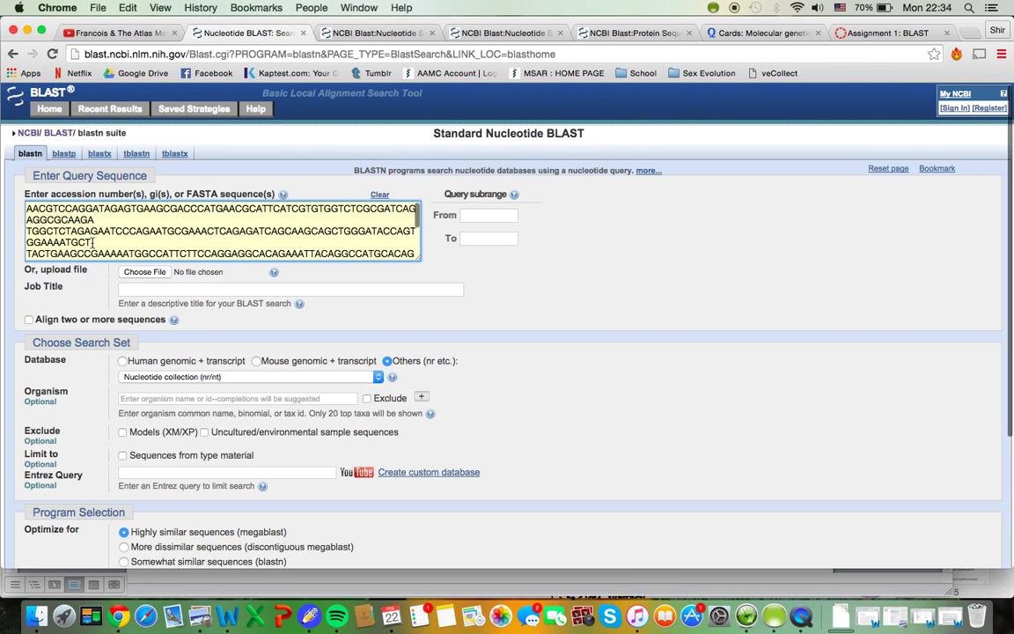
scroll(502, 340, "down", 2)
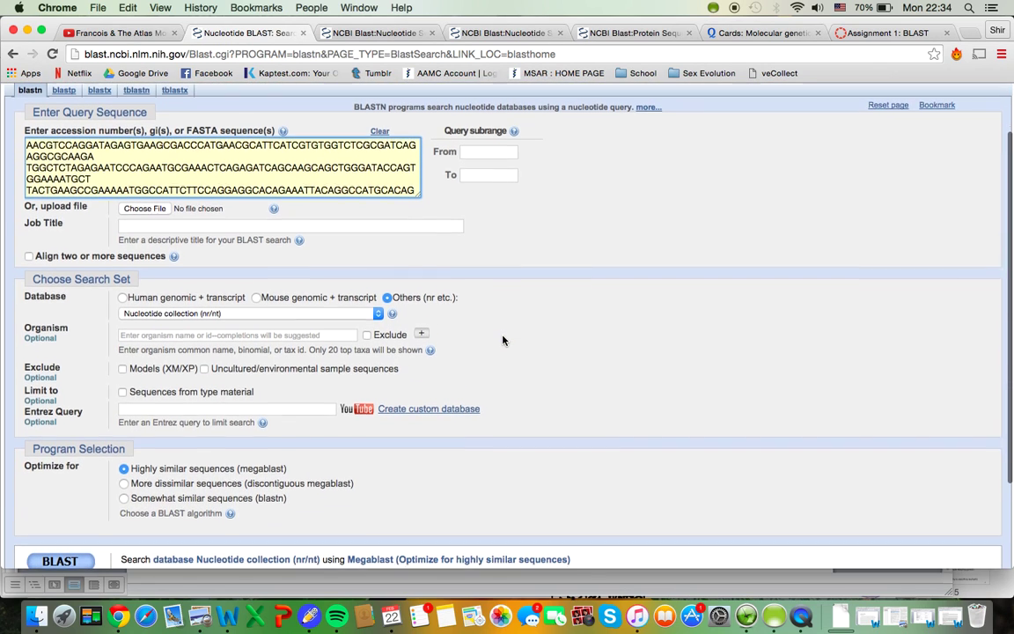
scroll(503, 339, "down", 1)
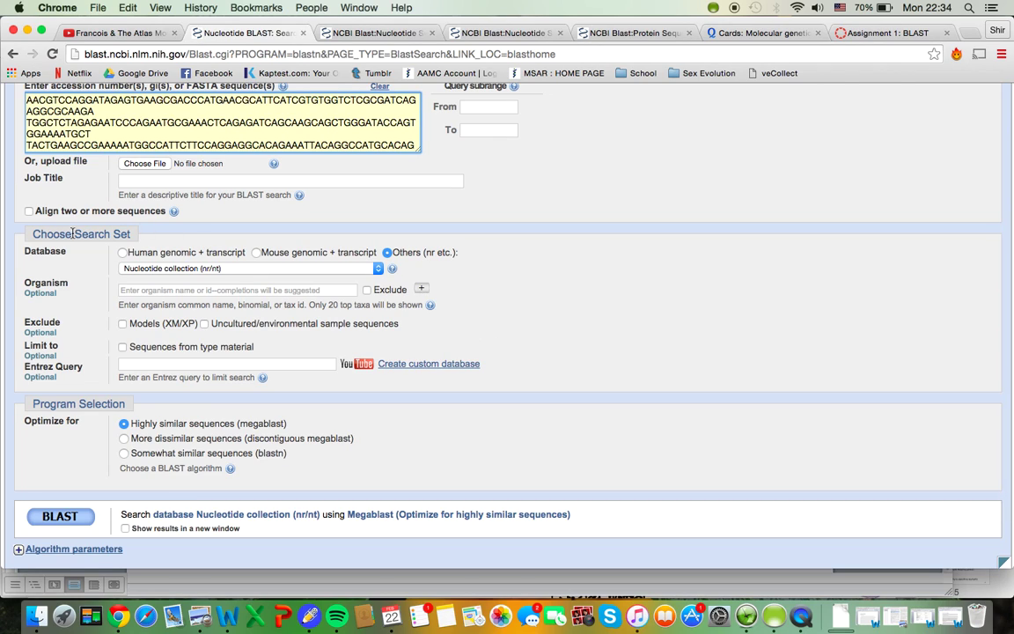
Run blastn against NCBI Genomes (chromosome), optimized for somewhat similar sequences
left_click(182, 270)
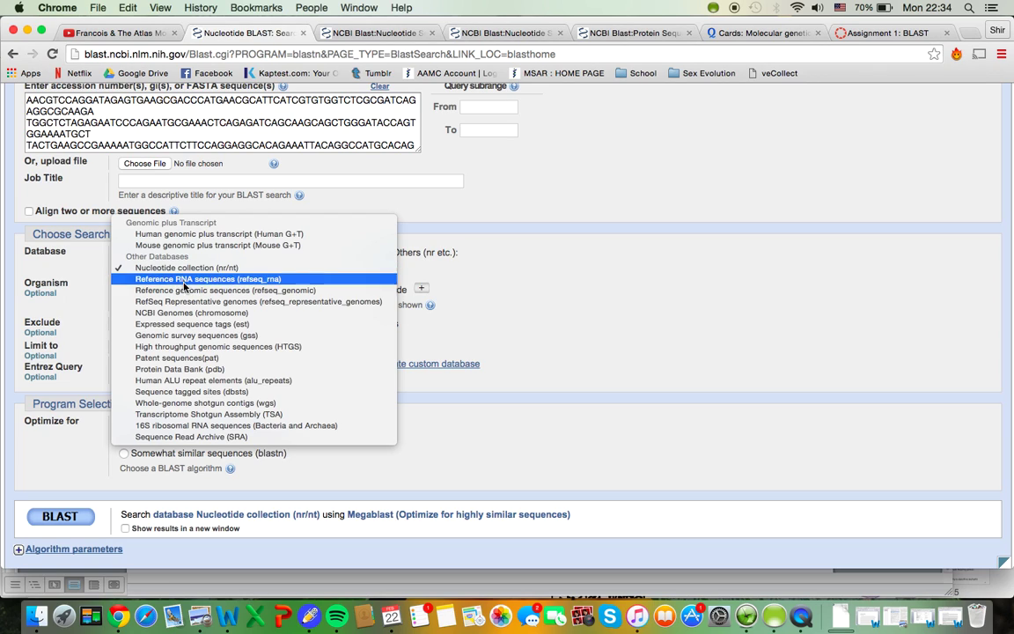
left_click(220, 312)
left_click(528, 352)
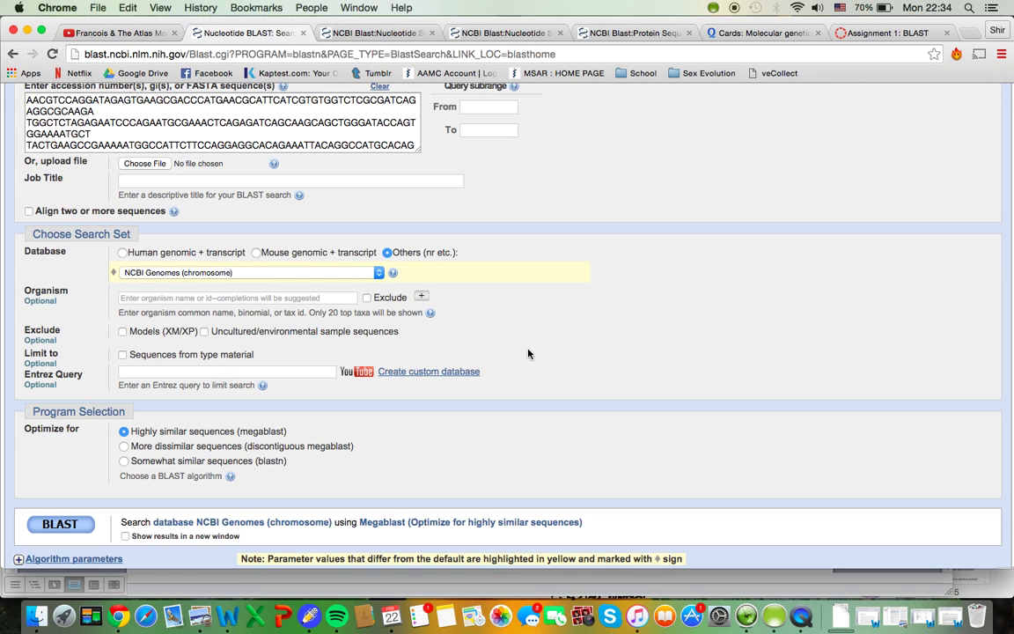
scroll(528, 352, "down", 2)
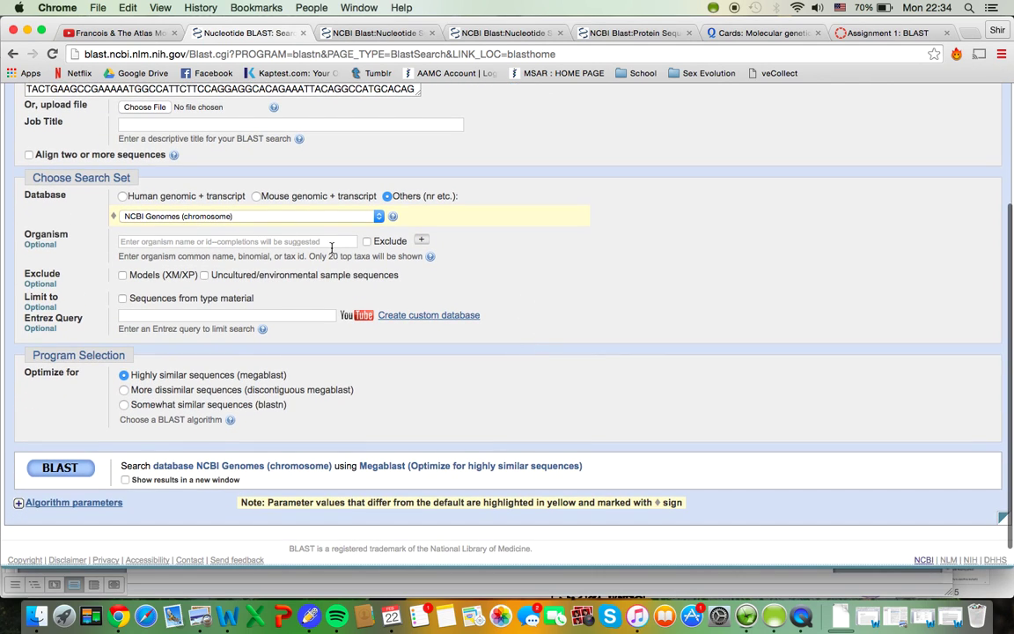
scroll(332, 247, "down", 1)
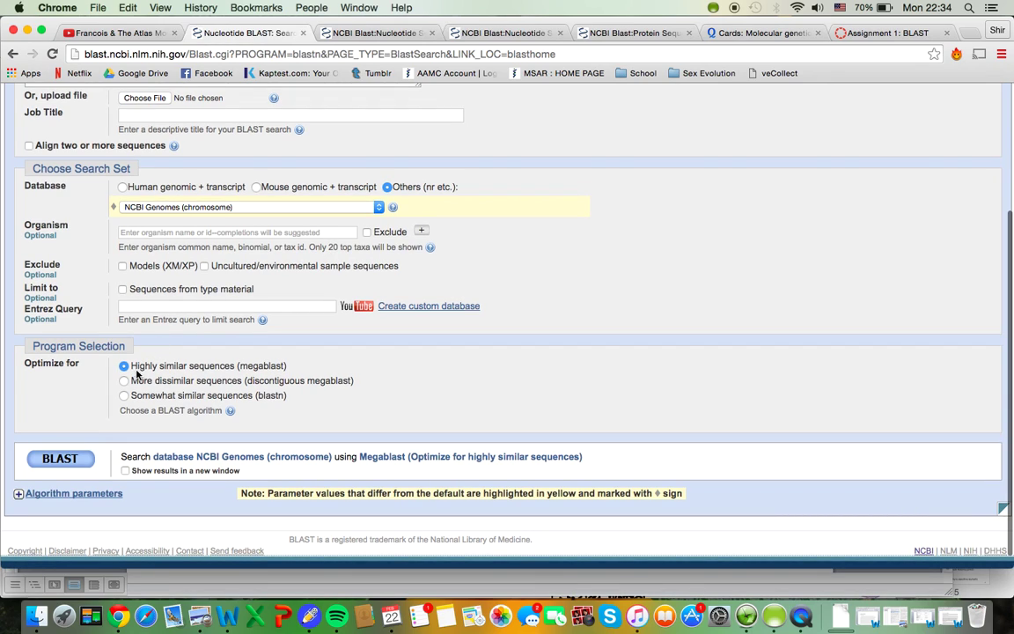
left_click(124, 395)
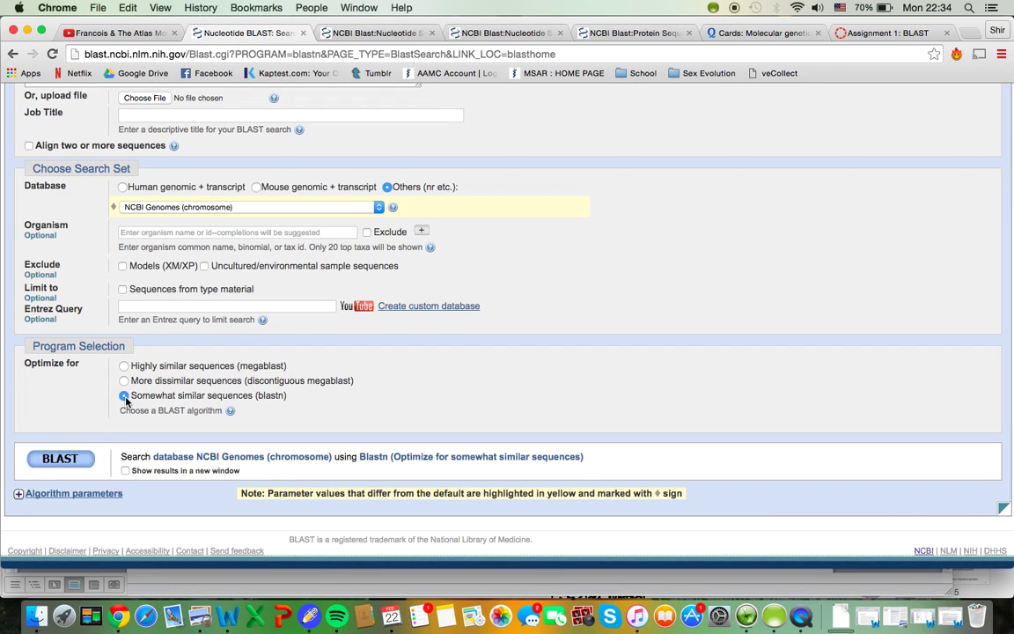
left_click(60, 459)
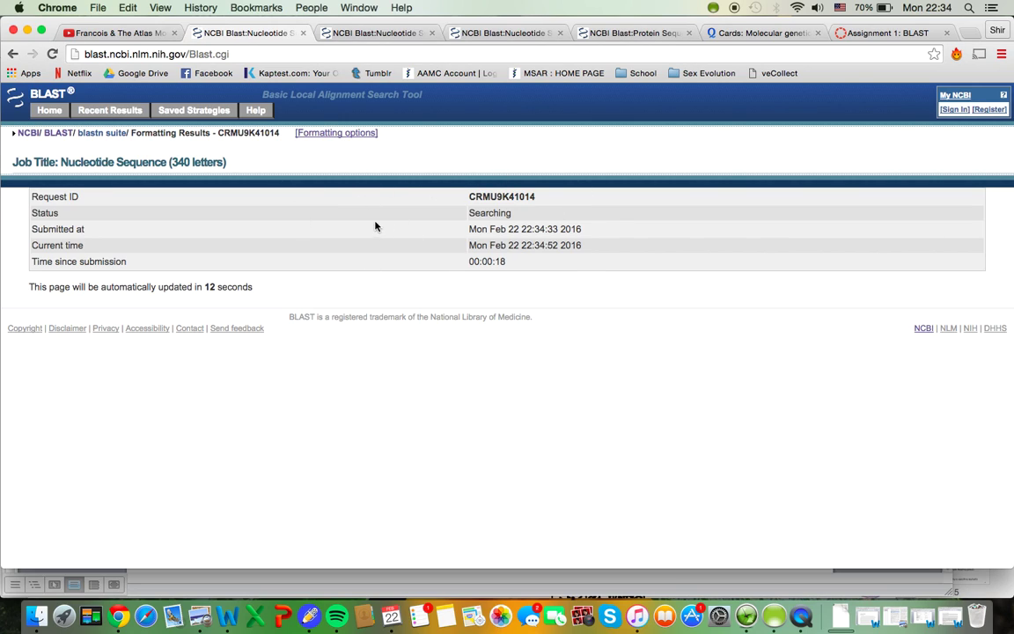
Open the blastn results tab for the 887-letter query and scroll through its 124-hit graphic summary
left_click(46, 109)
left_click(380, 33)
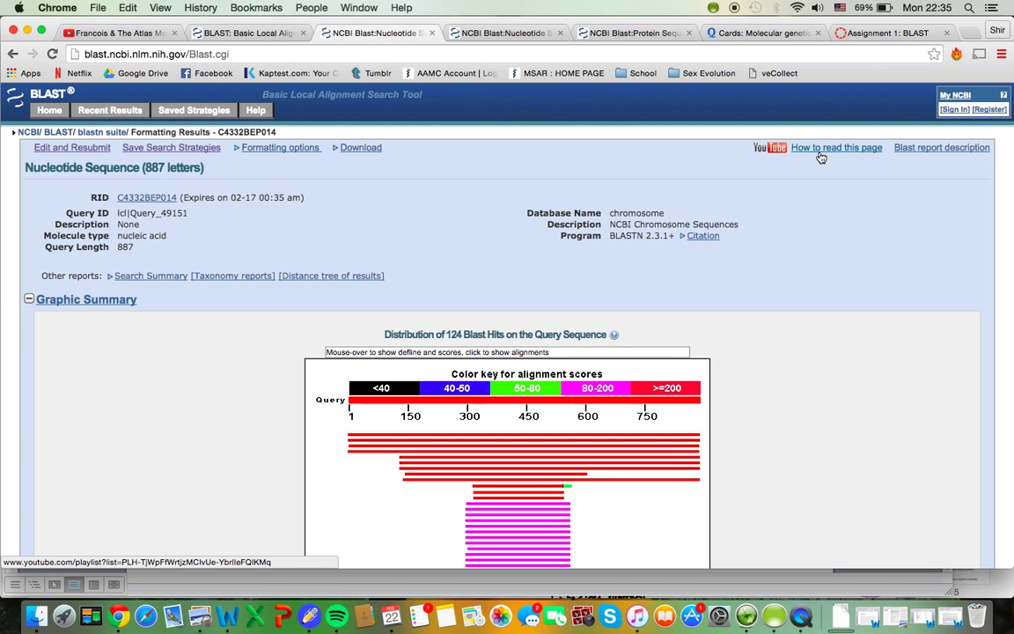
scroll(821, 157, "down", 5)
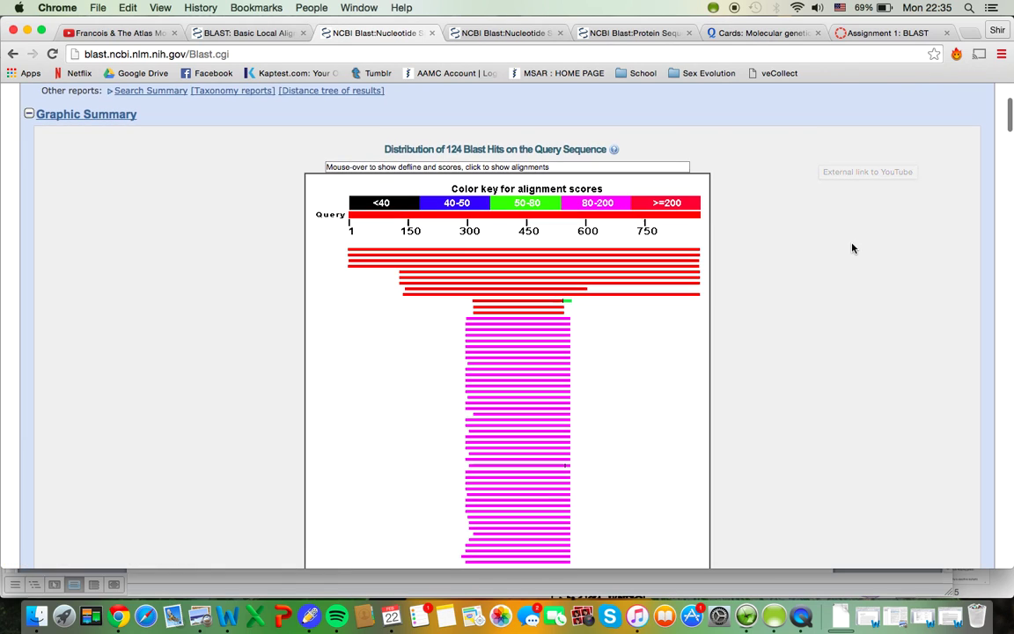
scroll(852, 248, "down", 1)
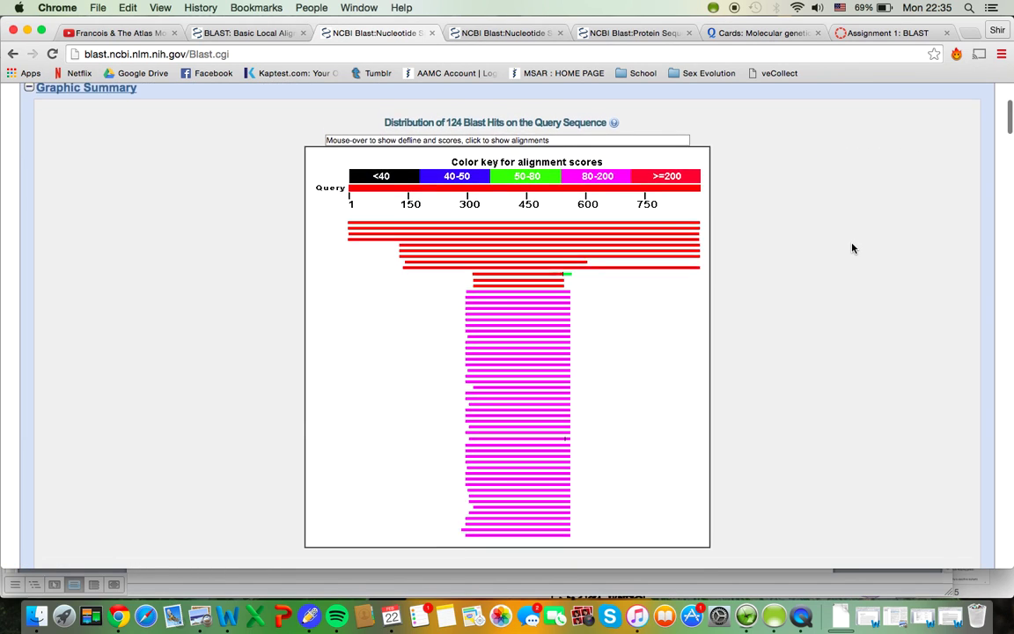
scroll(852, 249, "up", 1)
scroll(372, 212, "up", 3)
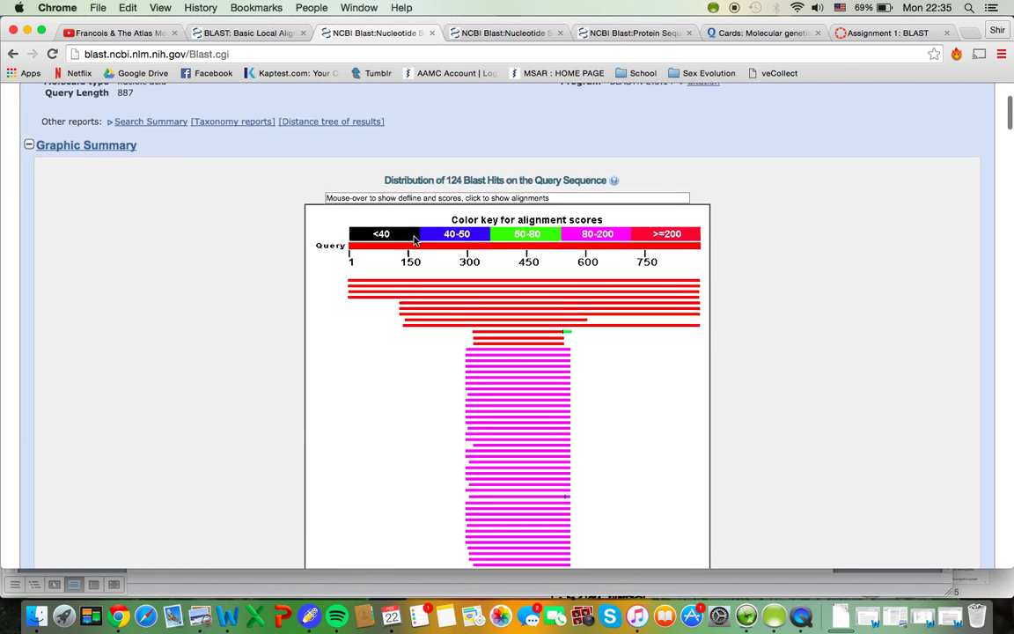
scroll(114, 228, "up", 1)
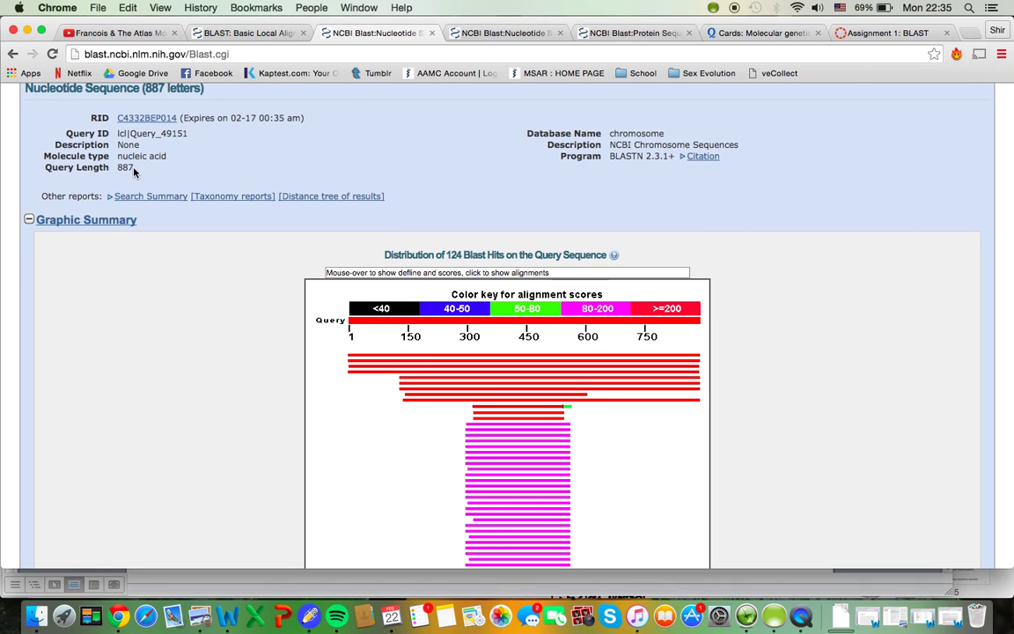
scroll(210, 225, "down", 1)
scroll(210, 224, "down", 1)
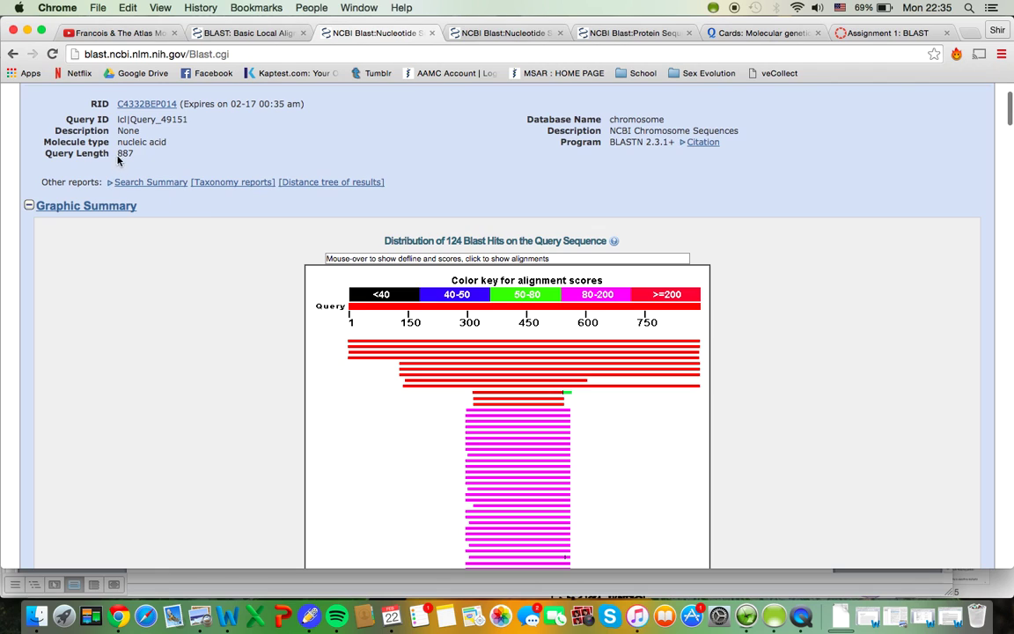
scroll(267, 222, "down", 3)
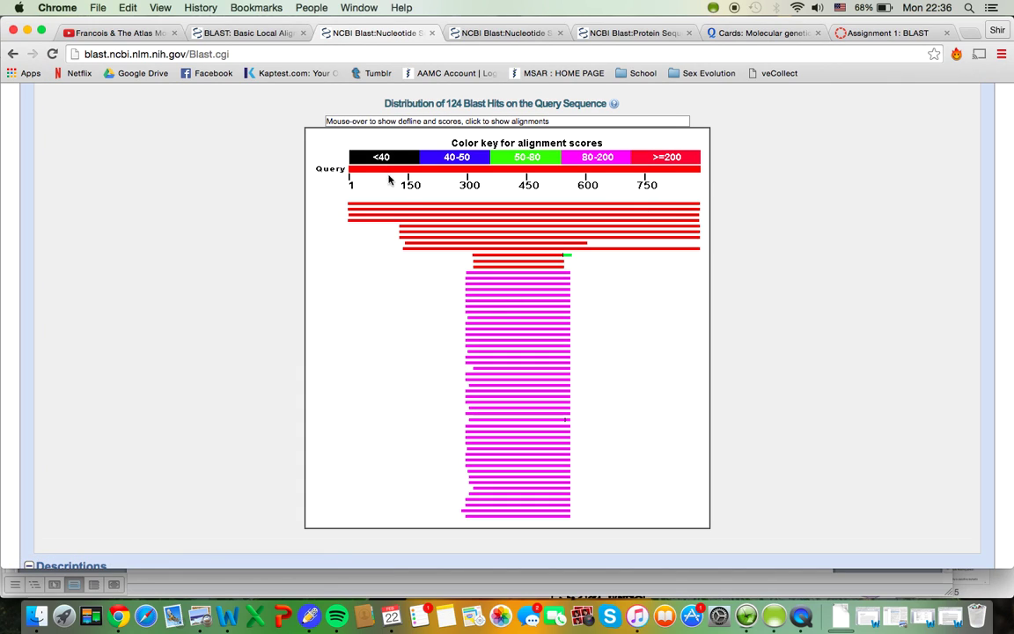
scroll(497, 268, "down", 3)
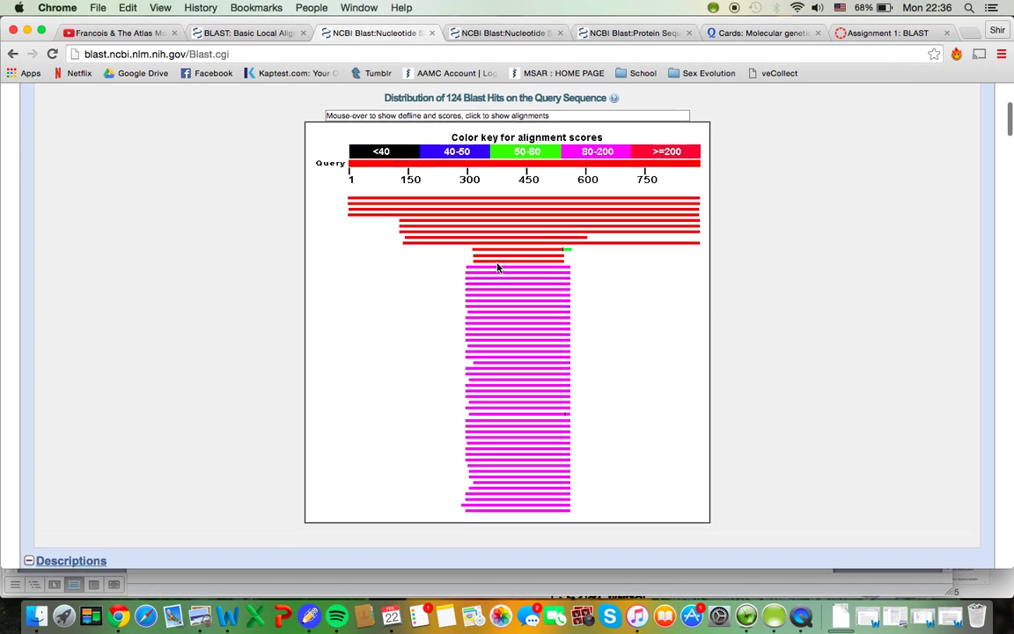
Scroll through the hit list, from human chromosome Y to the chimpanzee, Chlorocebus and Macaca hits
scroll(498, 267, "down", 8)
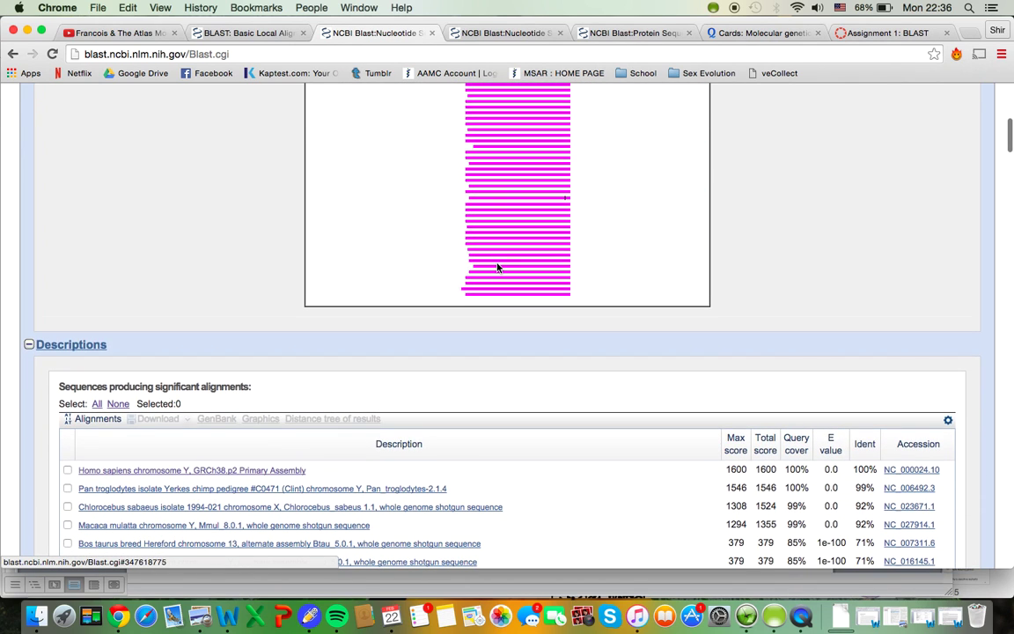
scroll(497, 268, "up", 10)
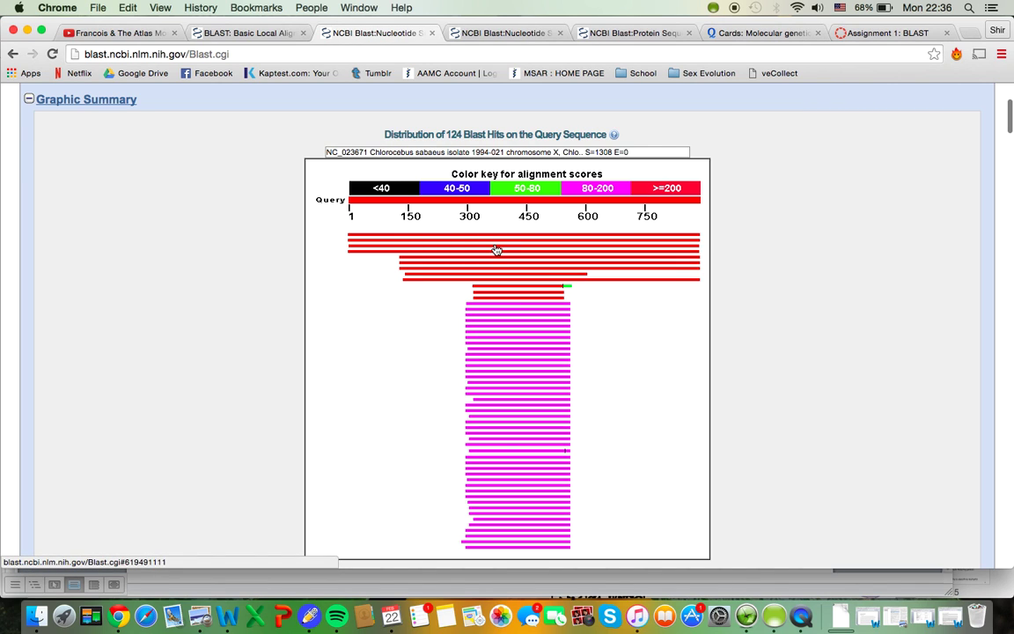
scroll(495, 249, "down", 5)
scroll(495, 249, "down", 7)
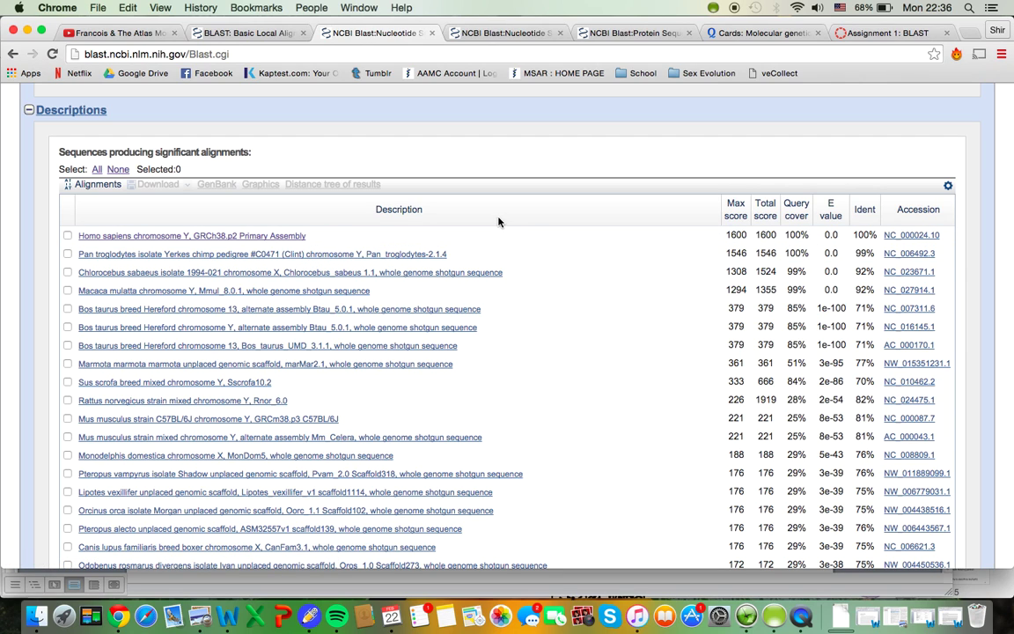
scroll(498, 253, "down", 2)
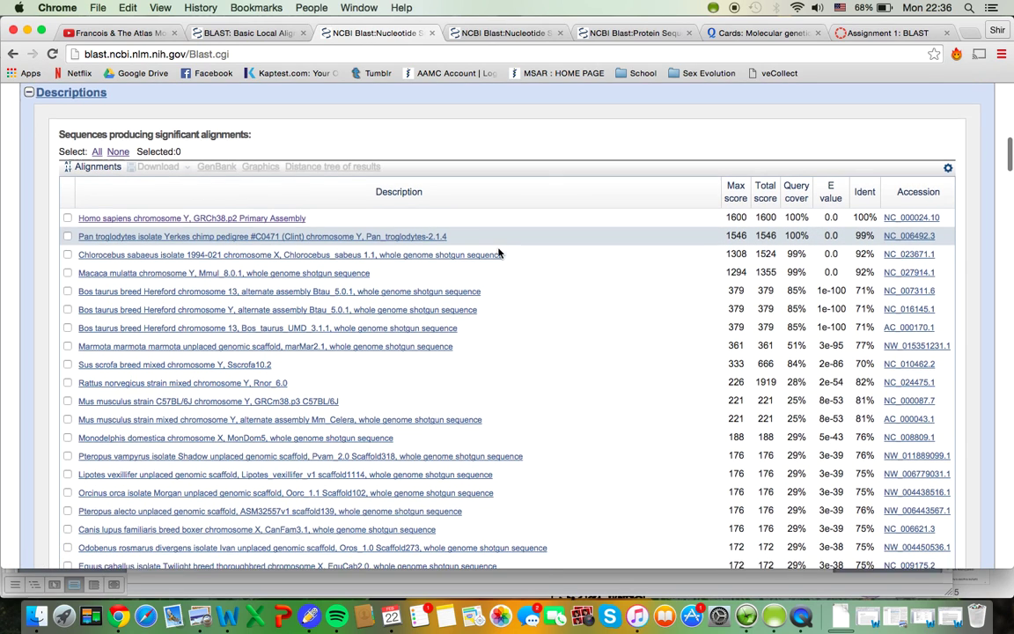
scroll(423, 233, "down", 10)
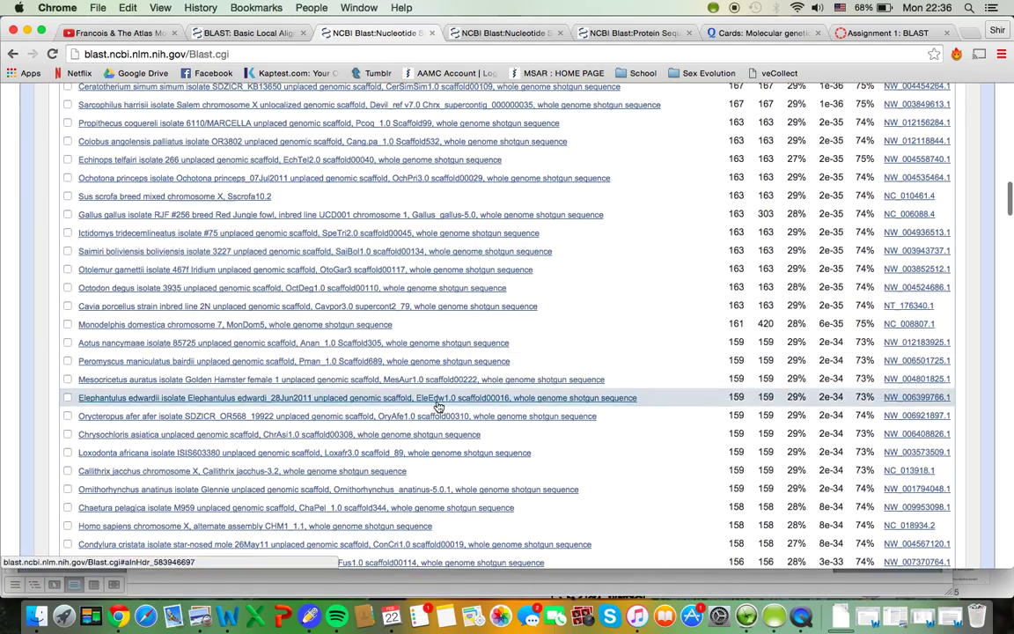
scroll(429, 403, "down", 15)
scroll(301, 412, "down", 5)
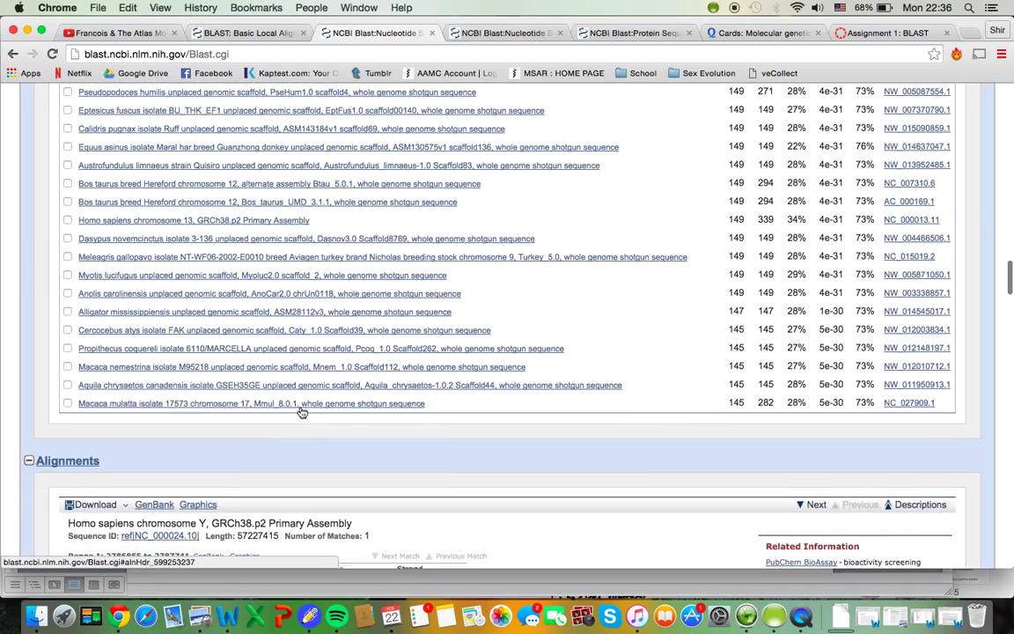
scroll(272, 410, "up", 20)
scroll(274, 411, "down", 5)
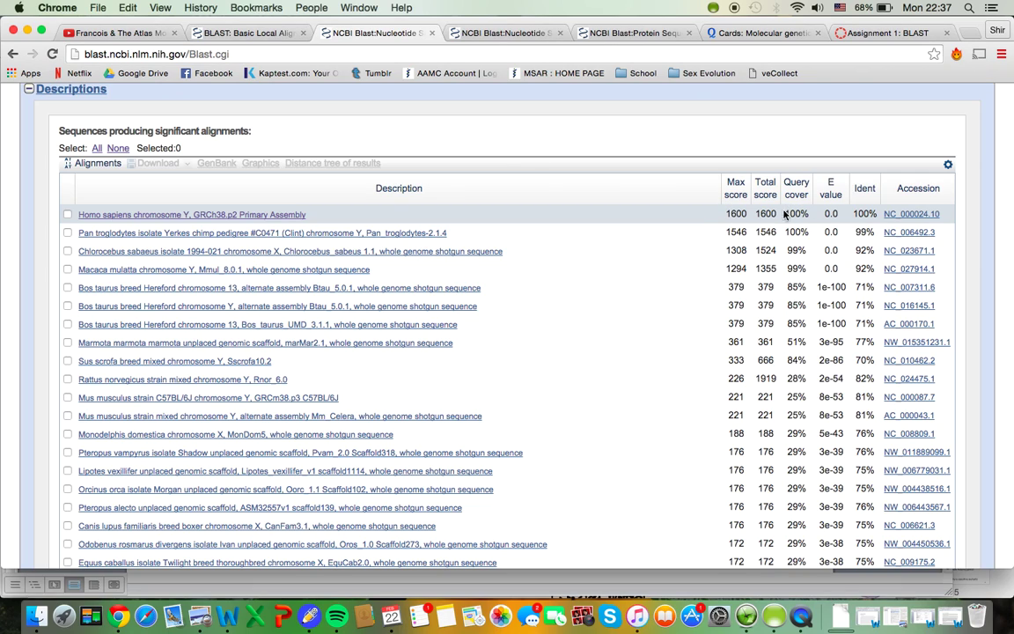
scroll(735, 212, "down", 5)
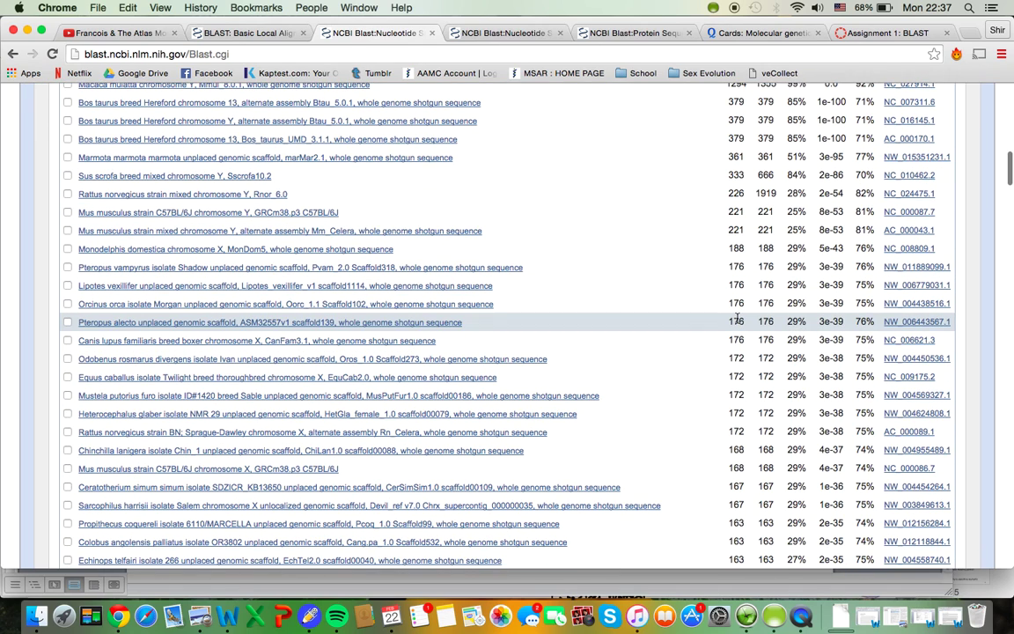
scroll(736, 319, "up", 4)
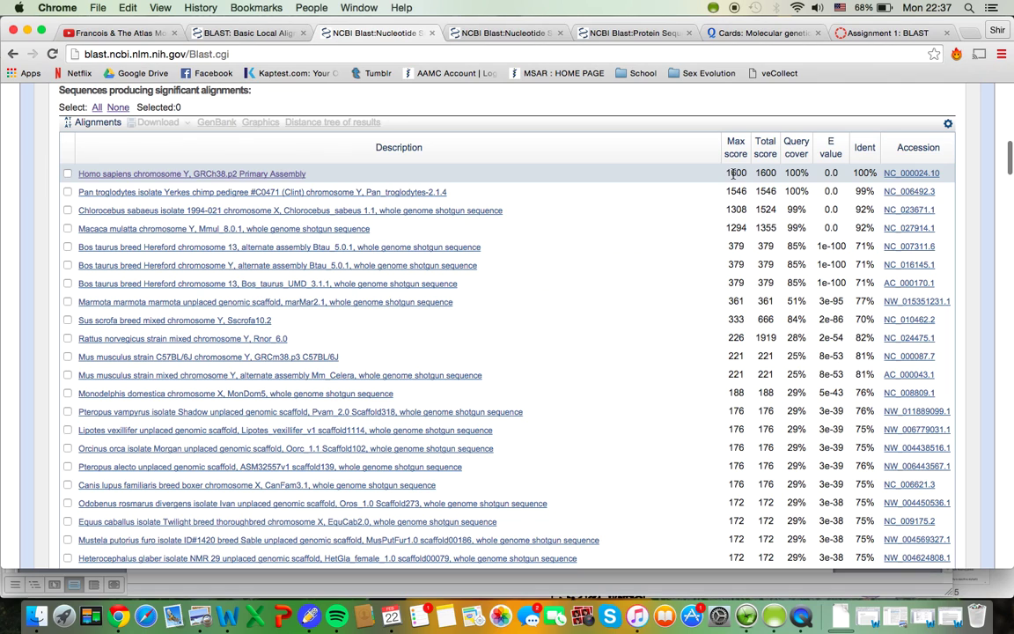
scroll(735, 176, "up", 2)
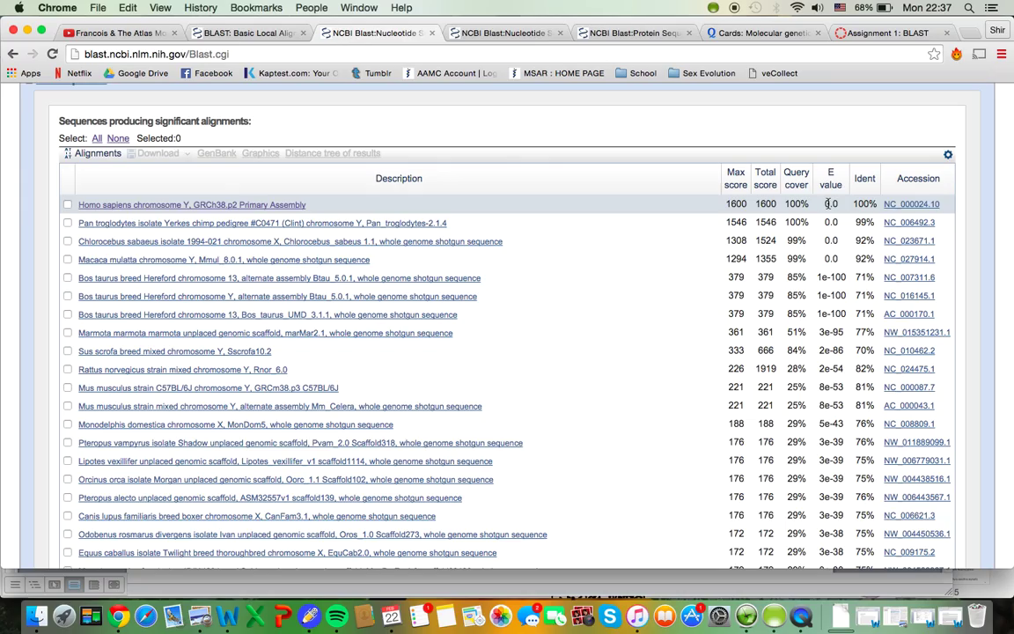
scroll(831, 203, "down", 10)
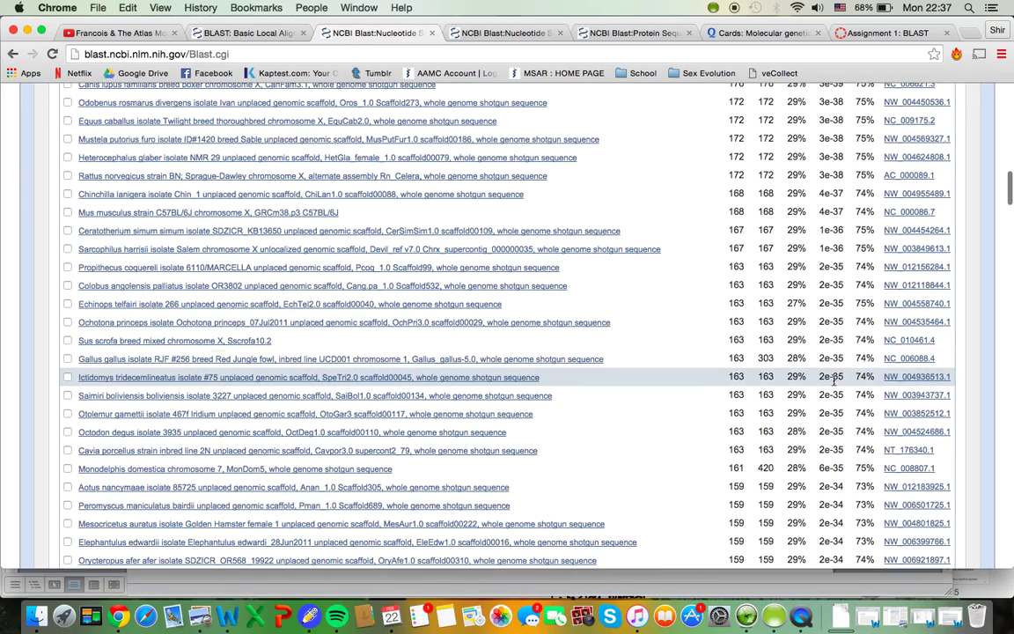
scroll(834, 388, "up", 15)
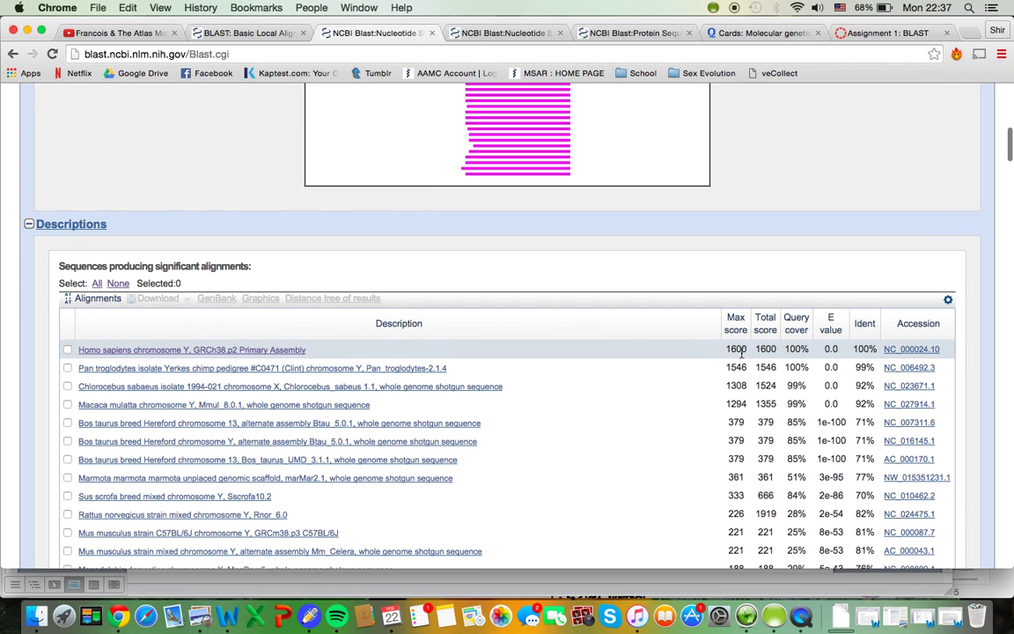
Open the human chromosome Y alignment showing 887/887 identities and 0 gaps
left_click(236, 349)
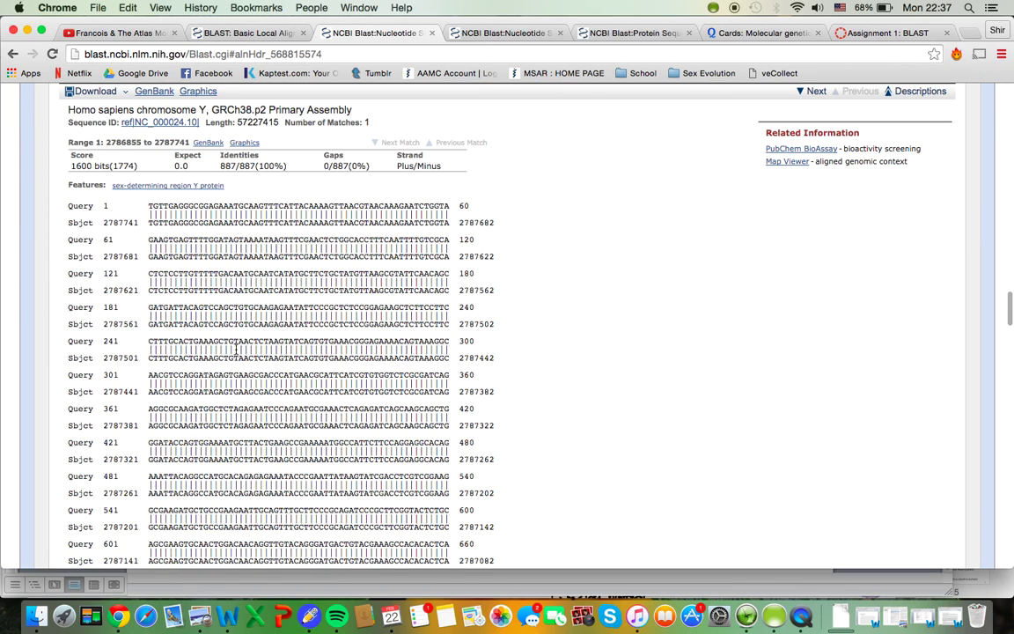
scroll(236, 349, "down", 5)
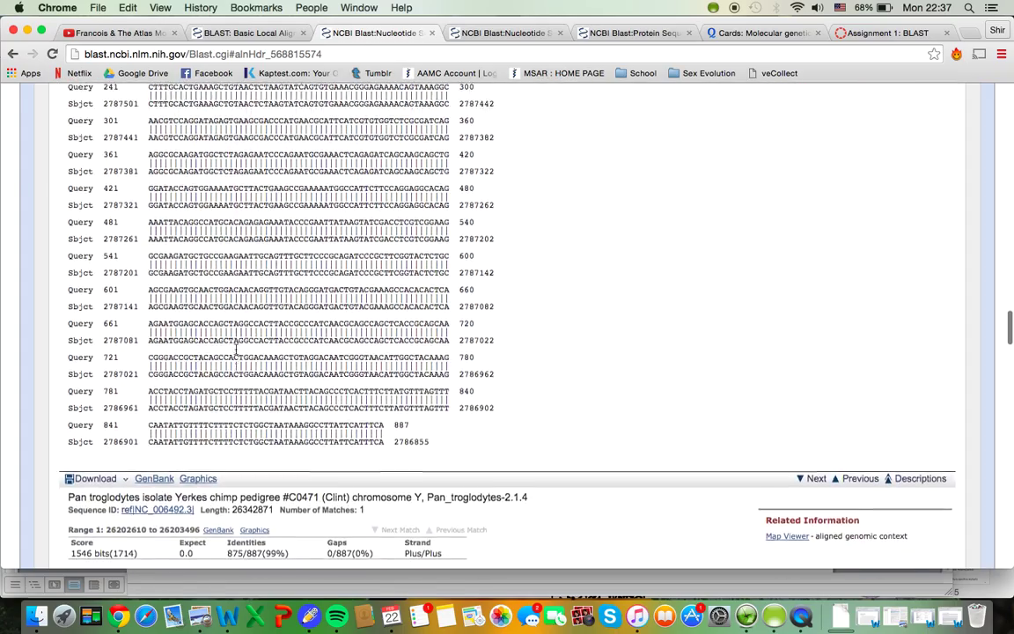
scroll(236, 350, "up", 7)
scroll(211, 202, "down", 6)
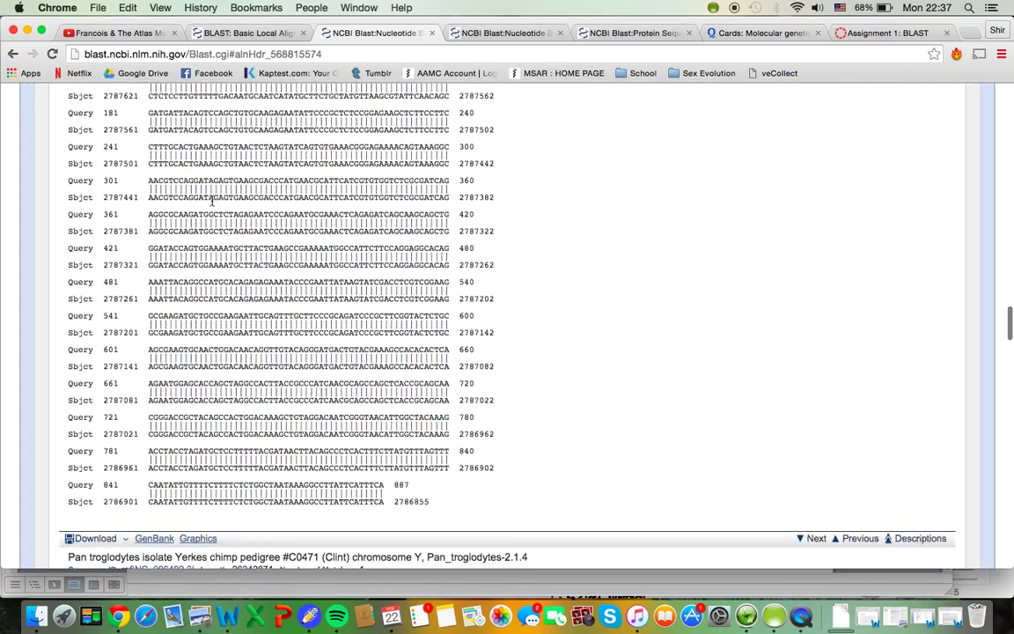
scroll(211, 201, "up", 3)
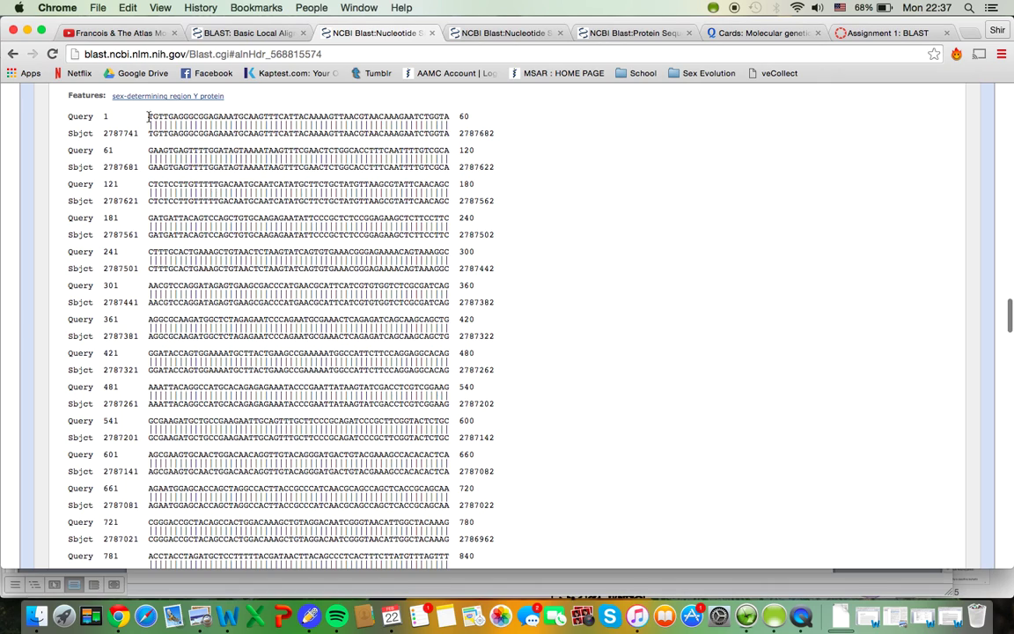
Highlight the Query 1, Query 61 and matching Sbjct sequence lines to compare them
left_click_drag(148, 116, 451, 117)
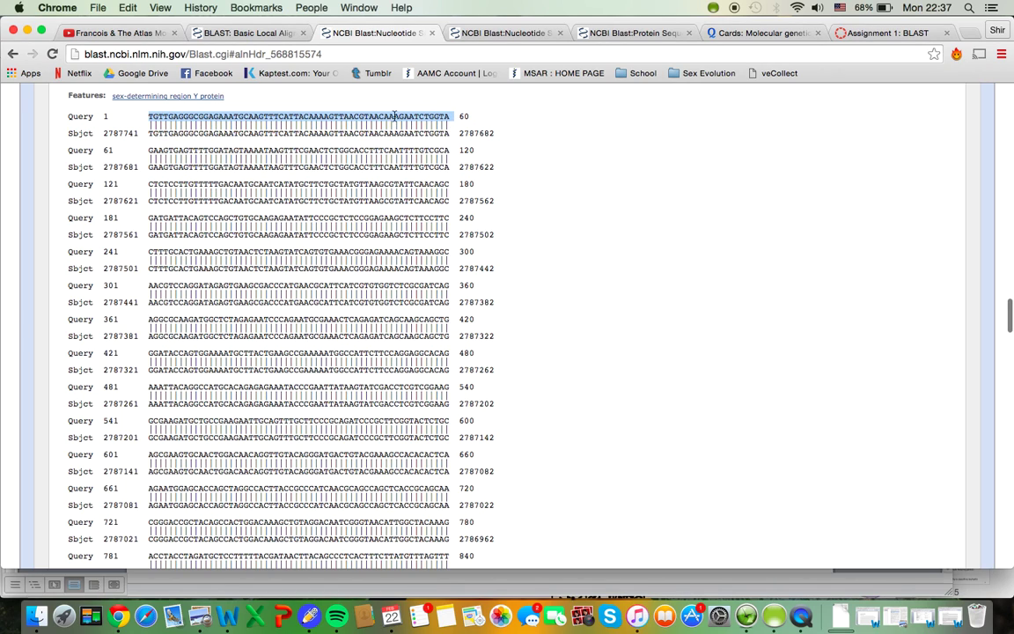
left_click_drag(148, 148, 409, 162)
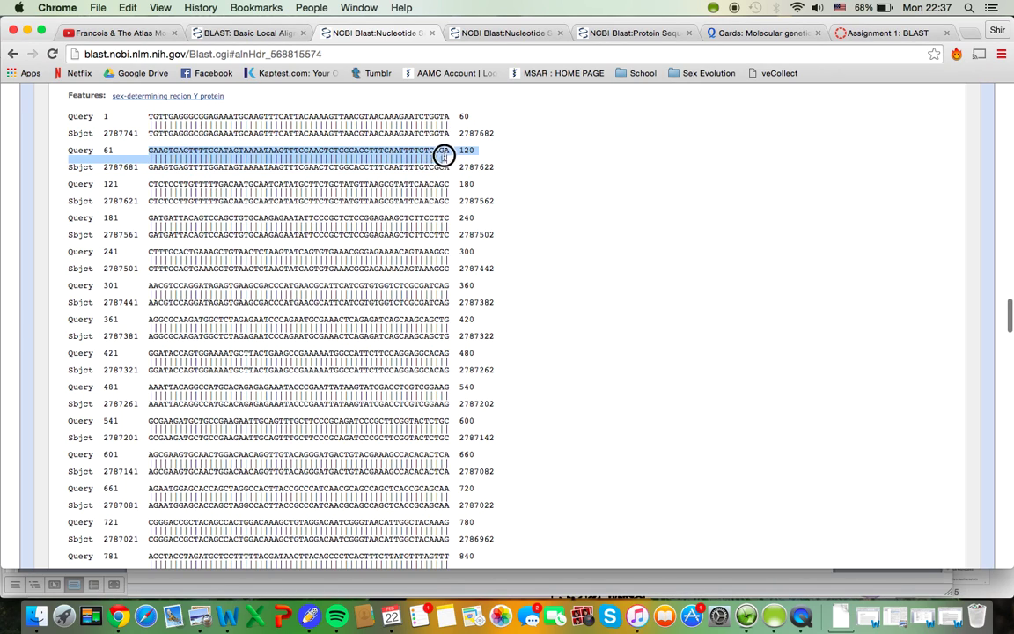
left_click(149, 132)
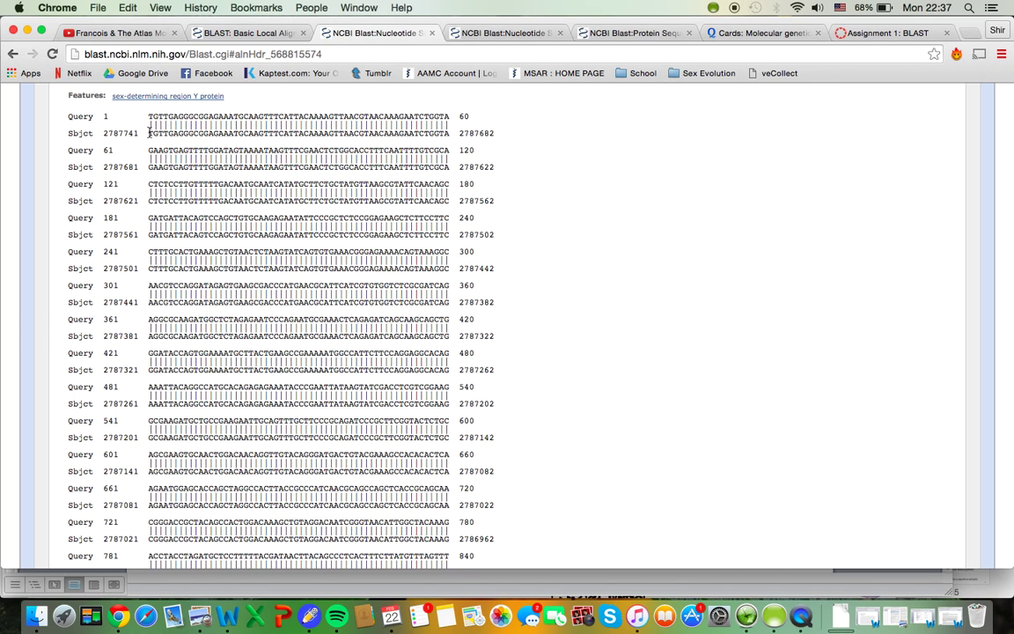
scroll(149, 145, "up", 2)
scroll(148, 207, "up", 1)
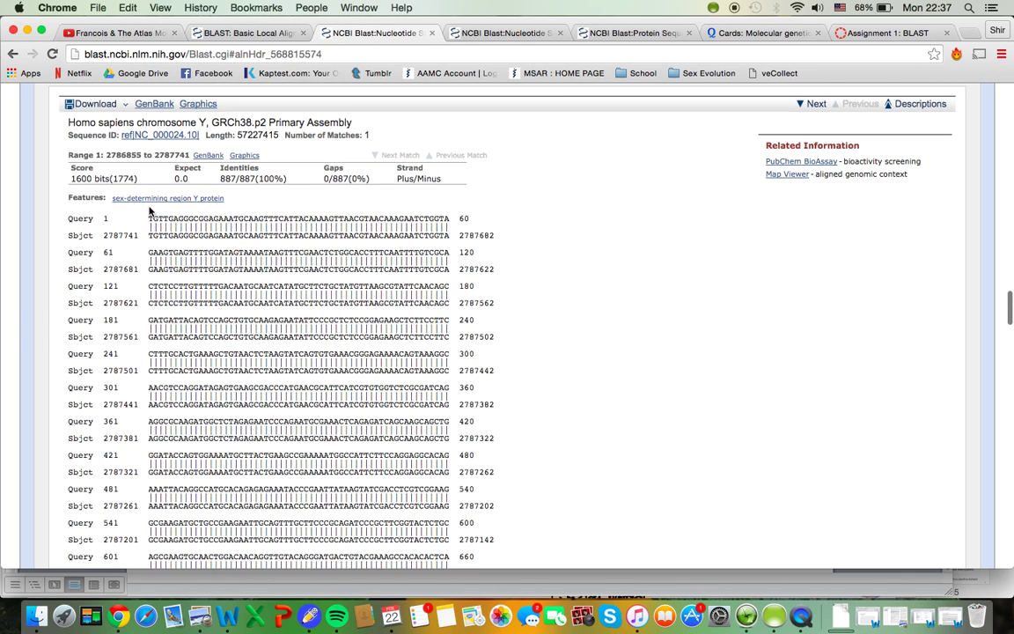
left_click_drag(149, 230, 448, 237)
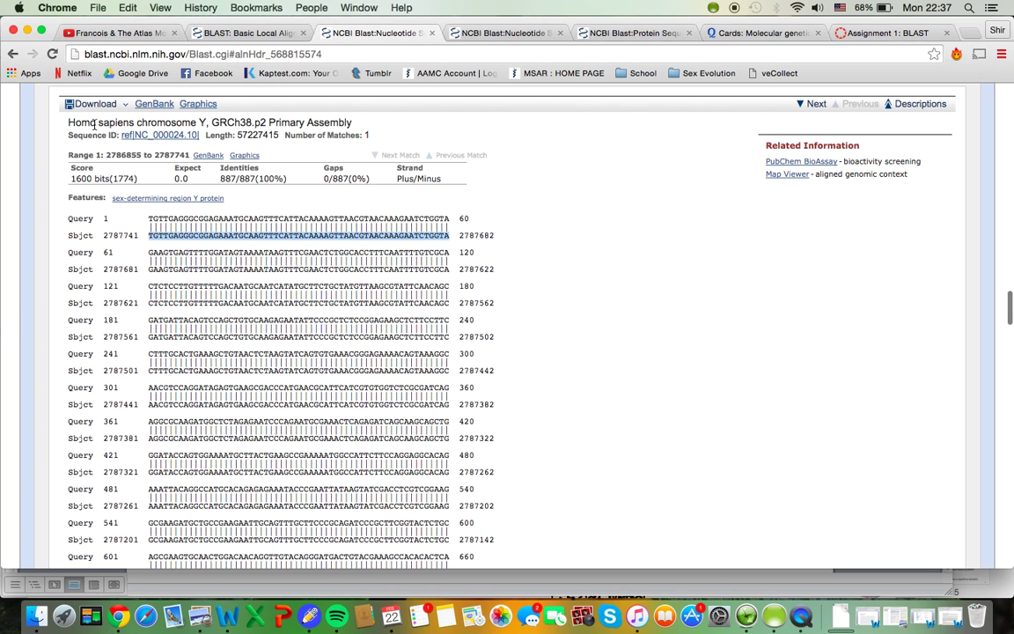
scroll(190, 126, "up", 3)
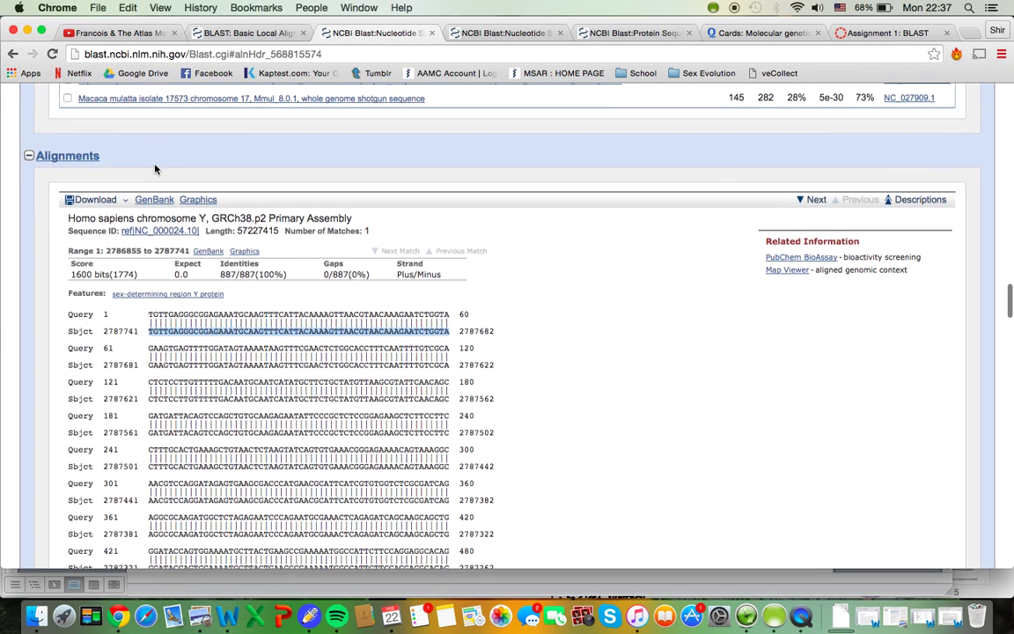
scroll(154, 167, "up", 10)
scroll(155, 168, "up", 15)
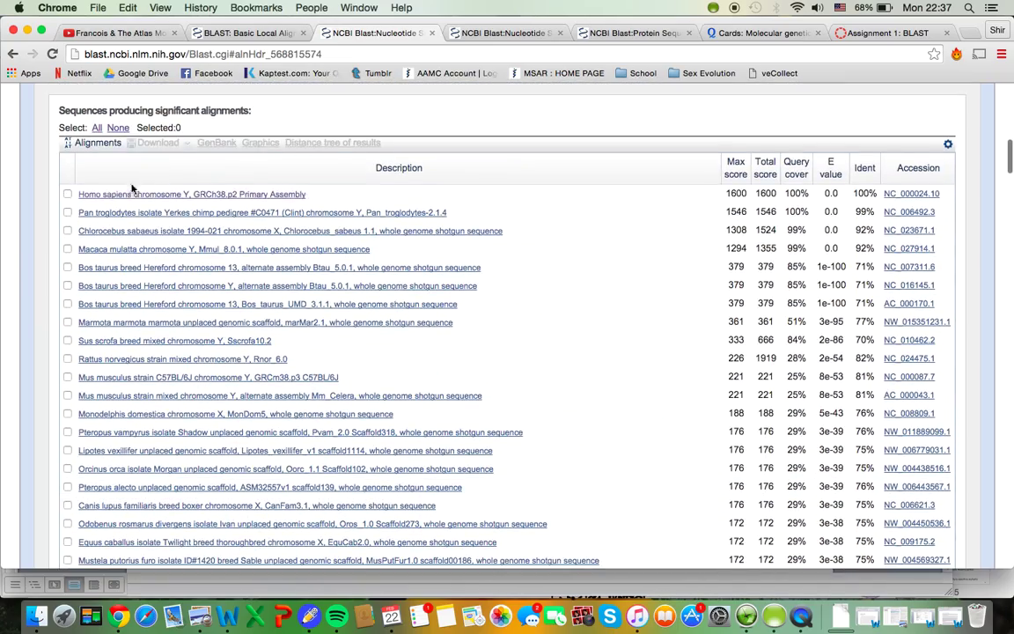
Jump back to the human chromosome Y alignment and review it again
left_click(112, 190)
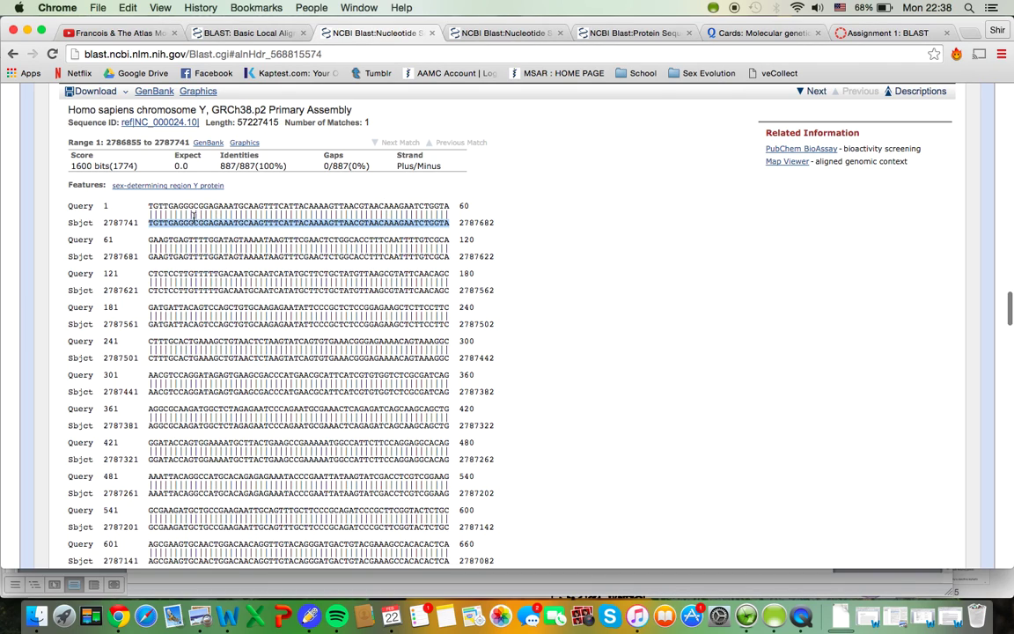
scroll(213, 233, "down", 4)
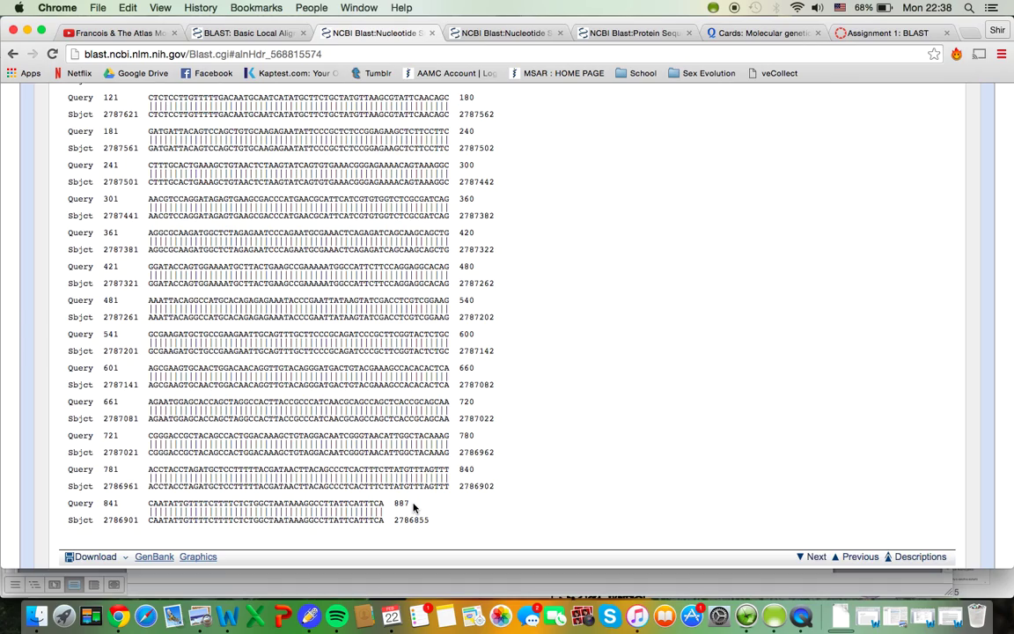
scroll(414, 508, "up", 10)
scroll(414, 508, "down", 8)
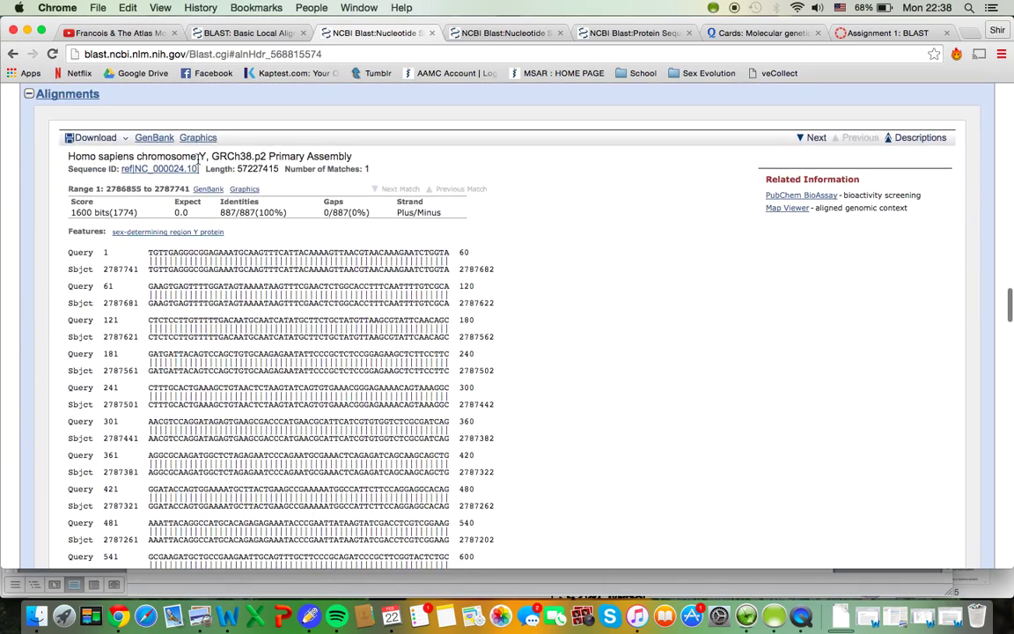
Open blastx from the BLAST home page and paste the DNA sequence as its query
left_click(255, 34)
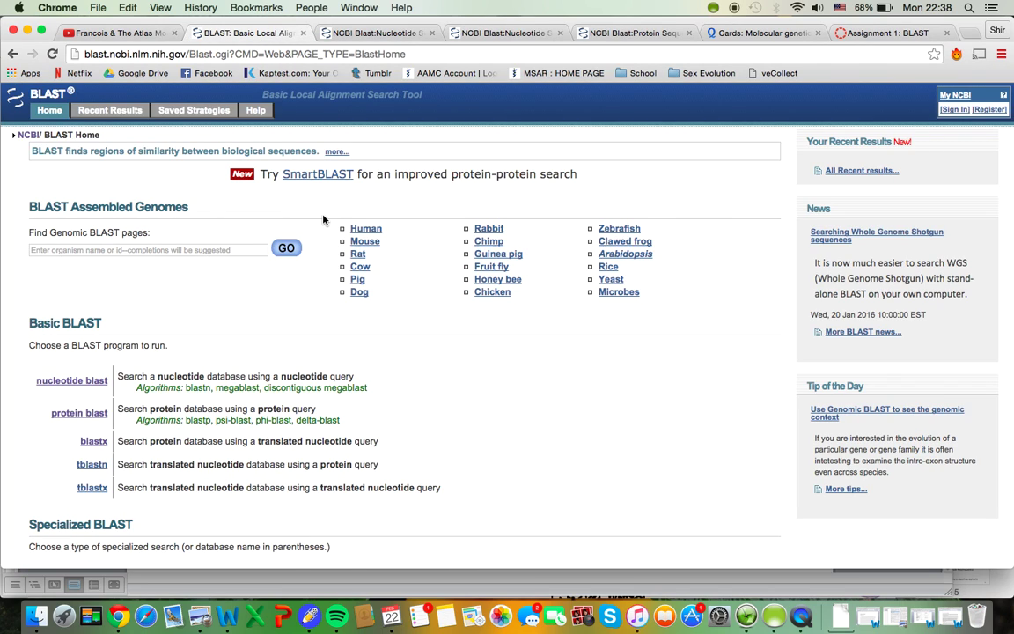
scroll(323, 219, "down", 3)
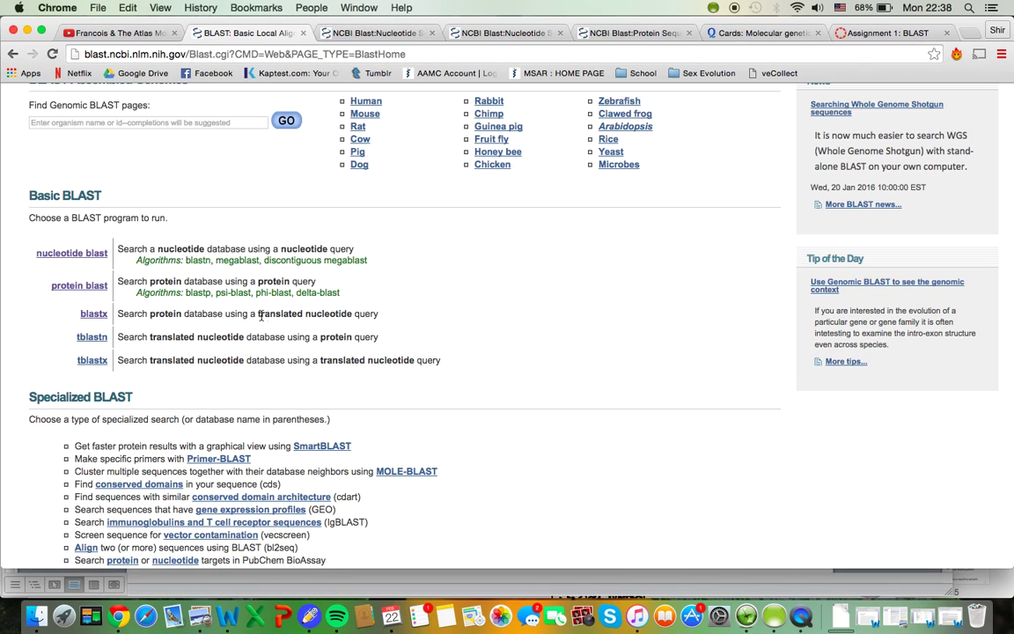
left_click(93, 314)
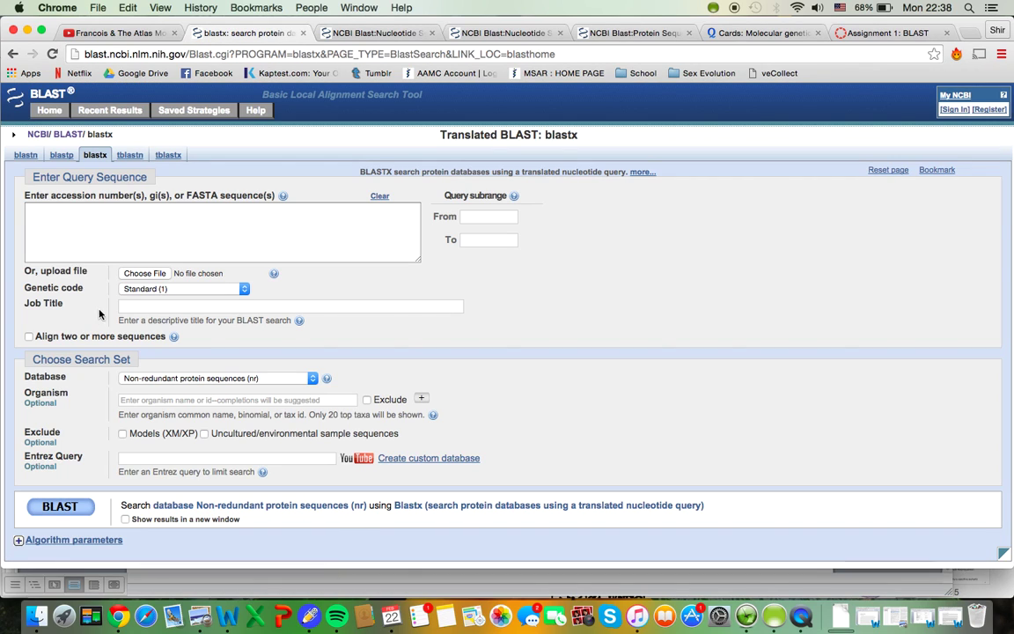
left_click(189, 231)
key("super+v")
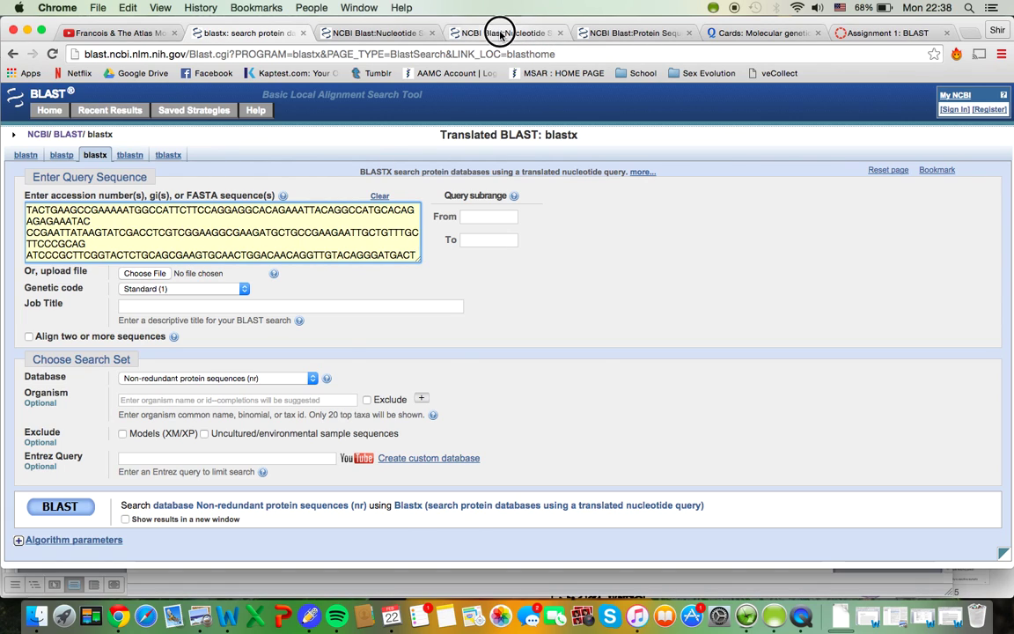
Scroll the blastx results to the Sex-determining region Y protein top hit (94% identity)
left_click(501, 33)
scroll(572, 219, "down", 10)
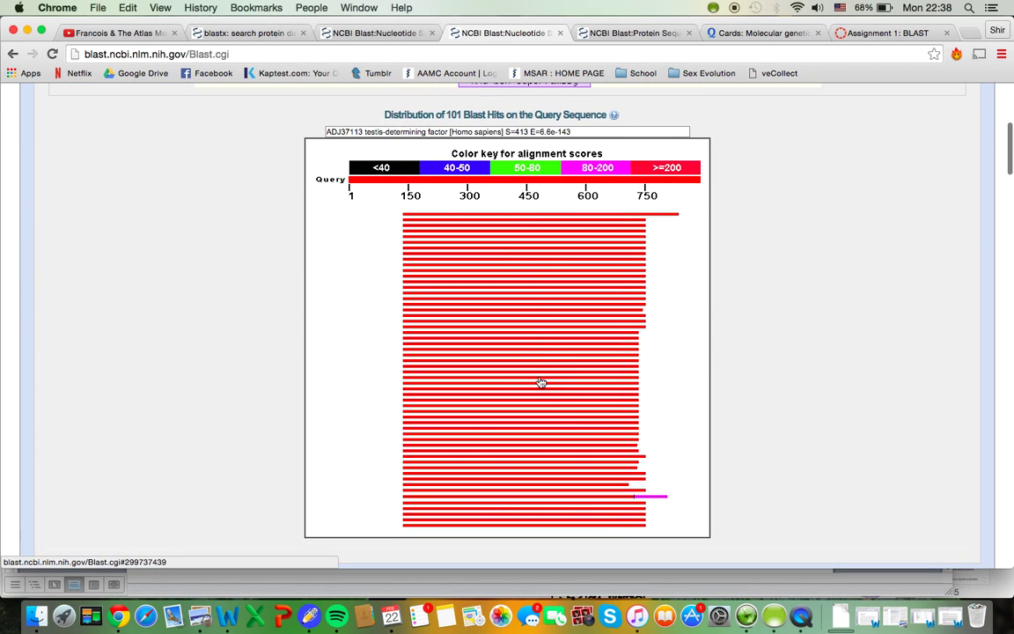
scroll(541, 385, "down", 5)
scroll(375, 370, "down", 5)
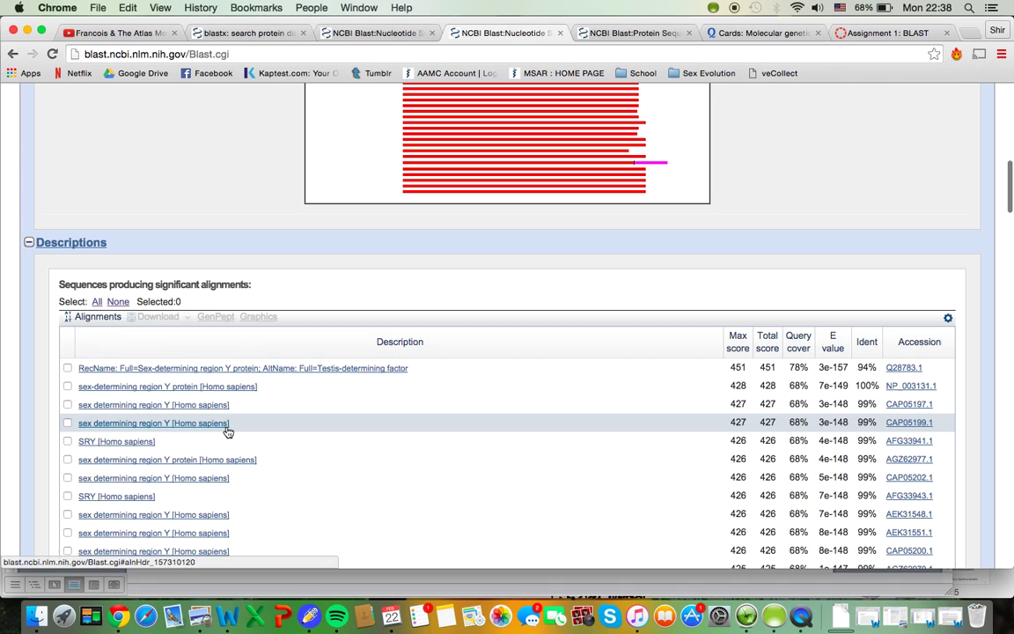
scroll(226, 428, "up", 15)
scroll(226, 430, "up", 1)
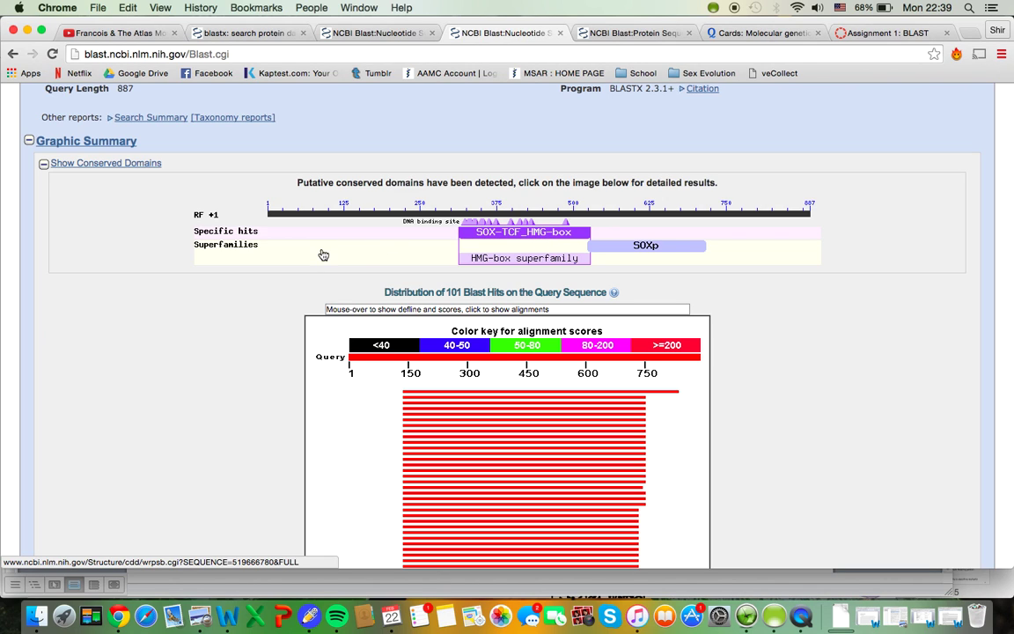
scroll(323, 255, "down", 3)
scroll(323, 254, "up", 2)
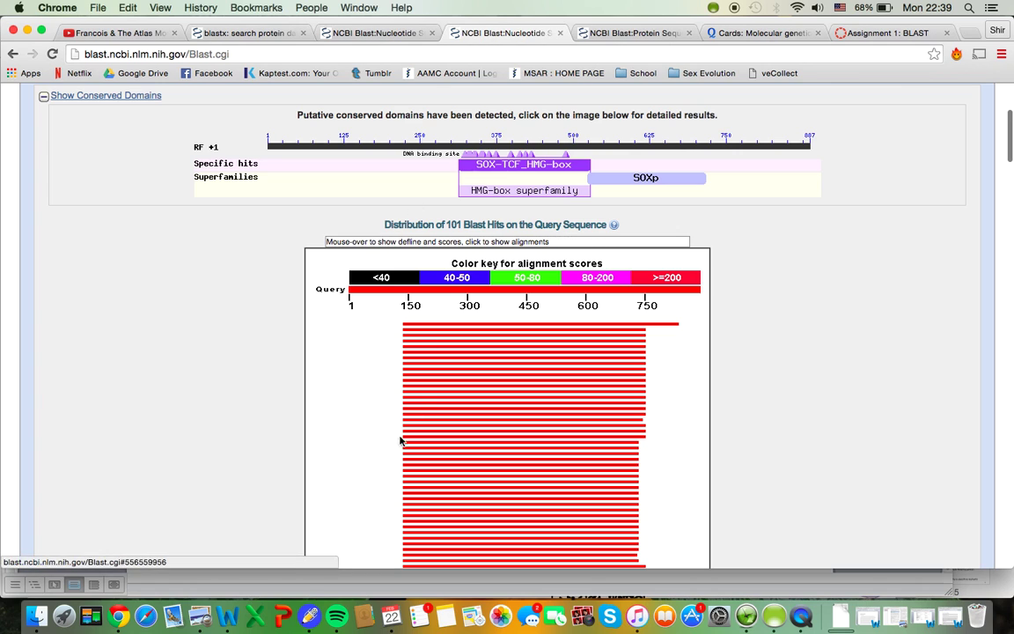
Select the DNA sequence paragraph in Word, then return and re-scan the blastx hits
left_click(231, 614)
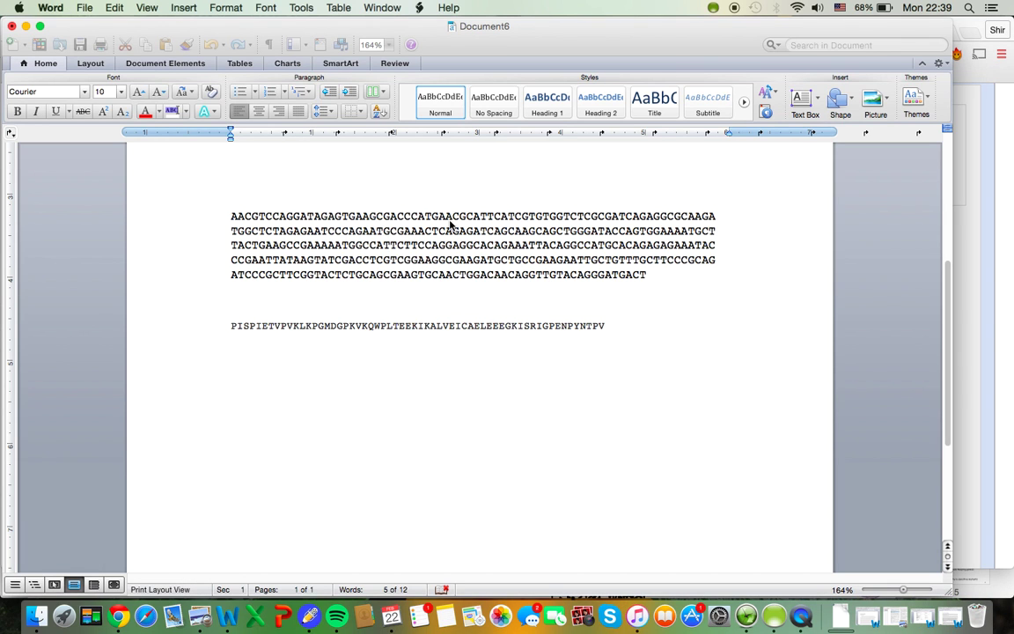
triple_click(449, 225)
key("super+Tab")
scroll(531, 268, "down", 8)
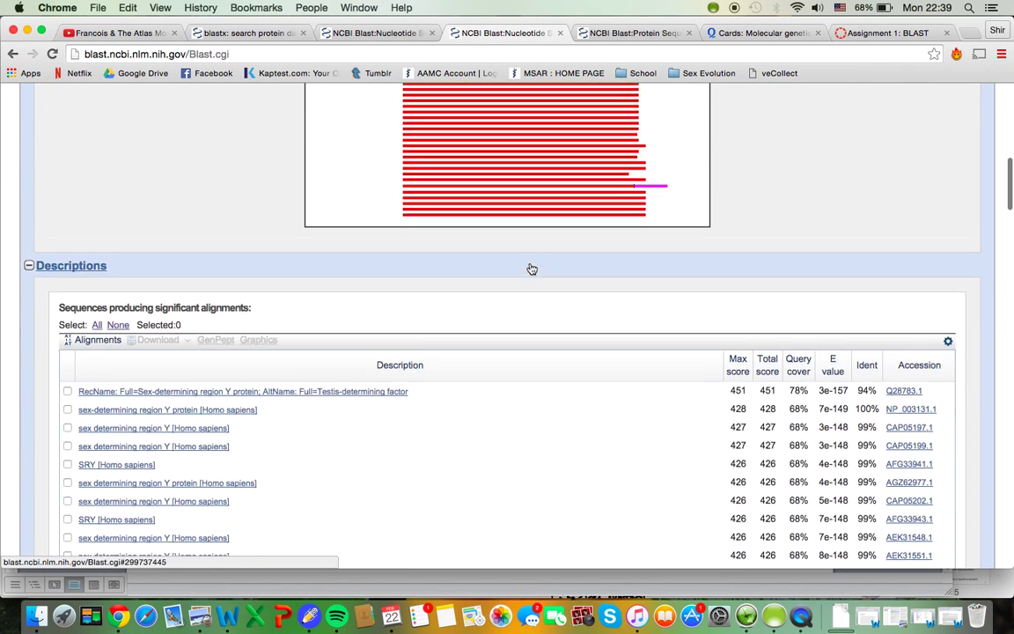
scroll(531, 267, "down", 4)
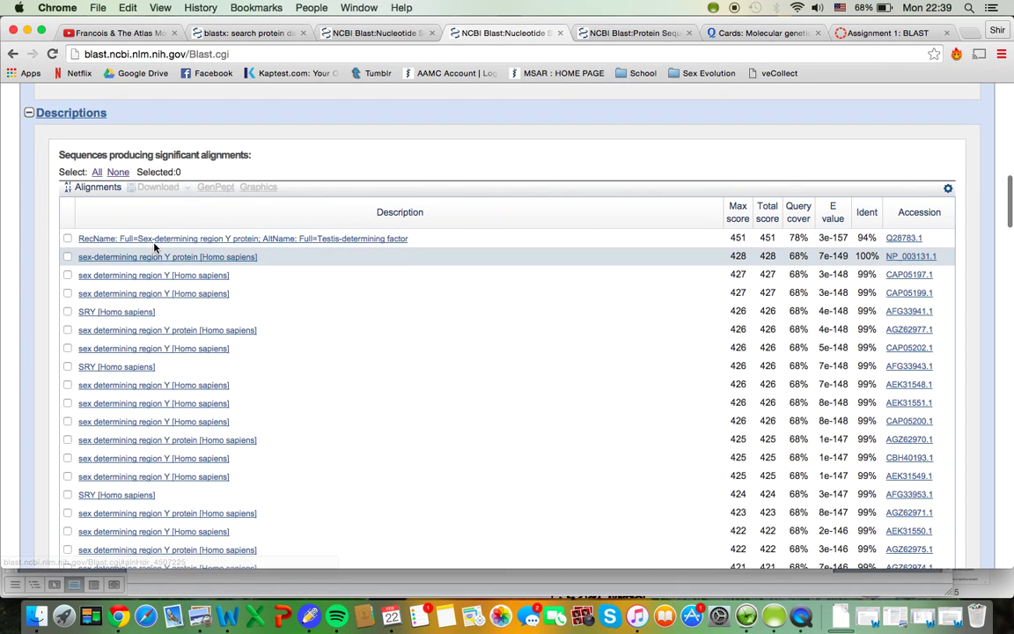
scroll(767, 236, "up", 10)
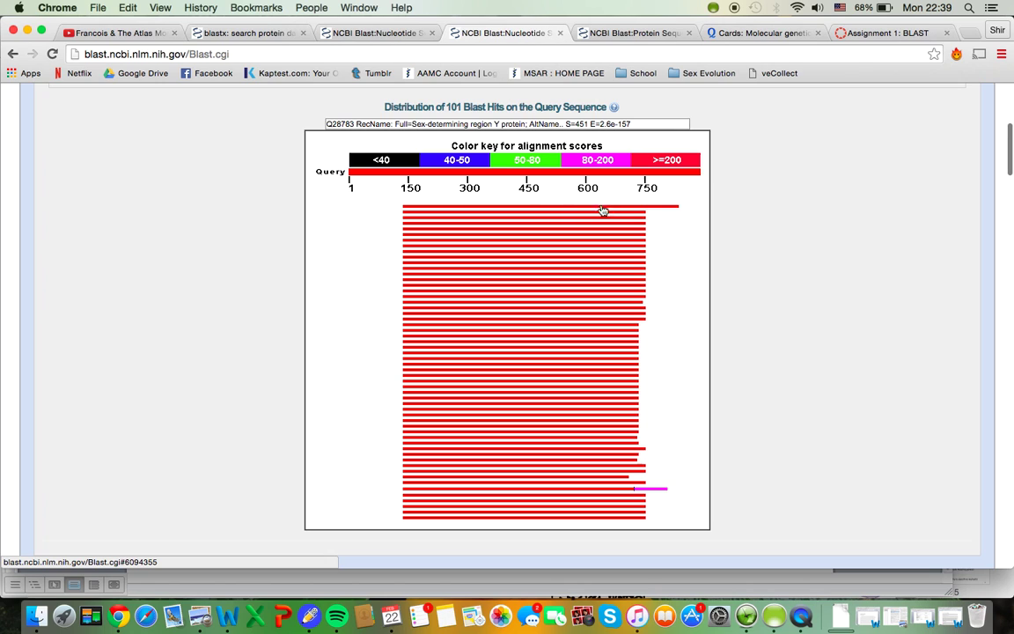
scroll(417, 193, "down", 8)
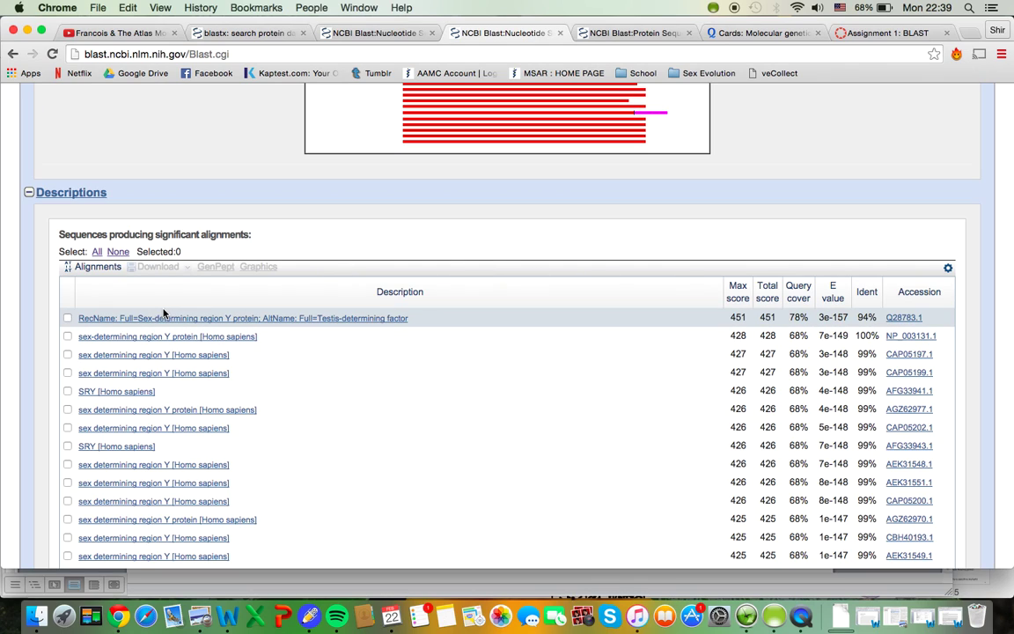
Open the top SRY RecName hit's alignment and highlight its Query and Sbjct lines to compare them
left_click(238, 318)
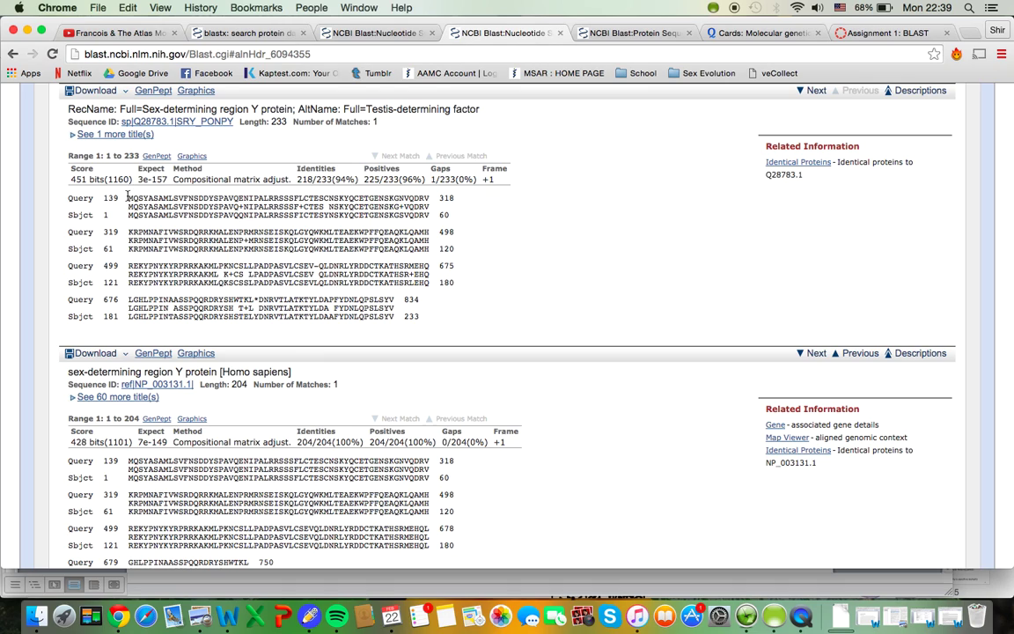
left_click_drag(127, 198, 431, 197)
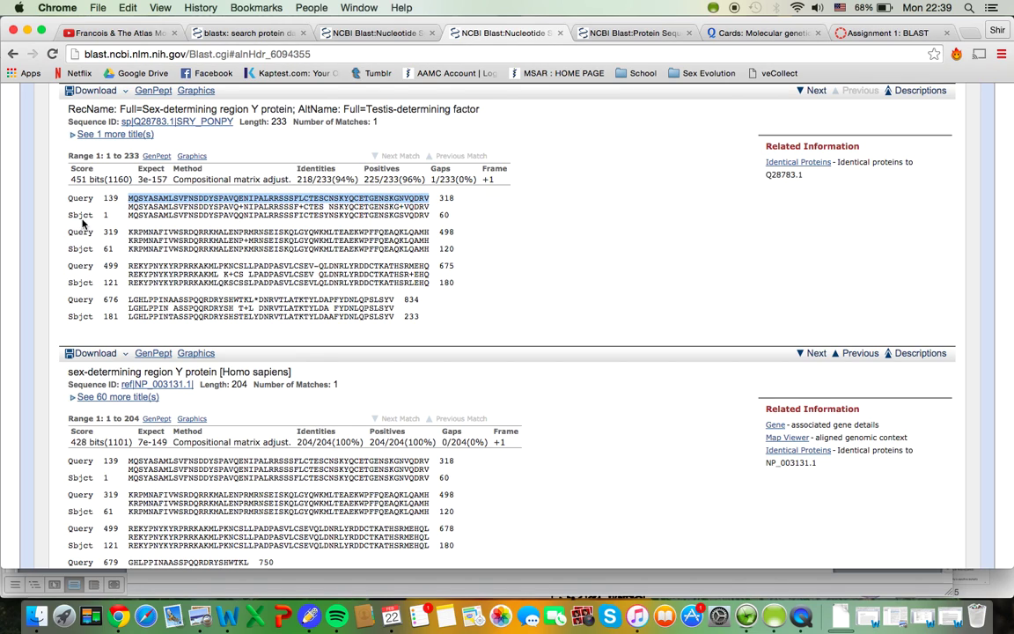
left_click_drag(129, 215, 429, 211)
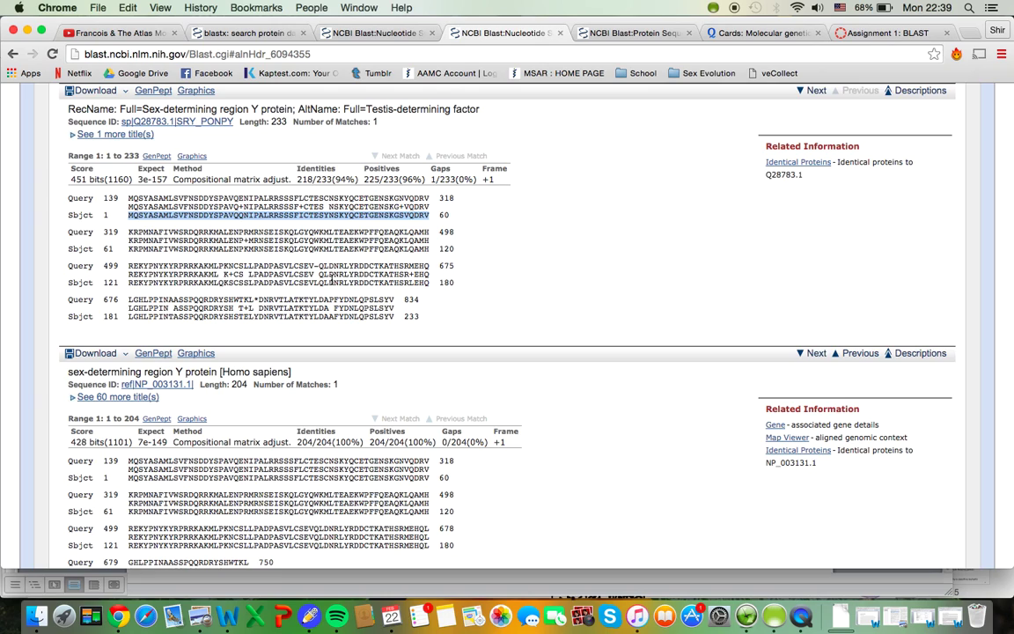
scroll(331, 280, "up", 15)
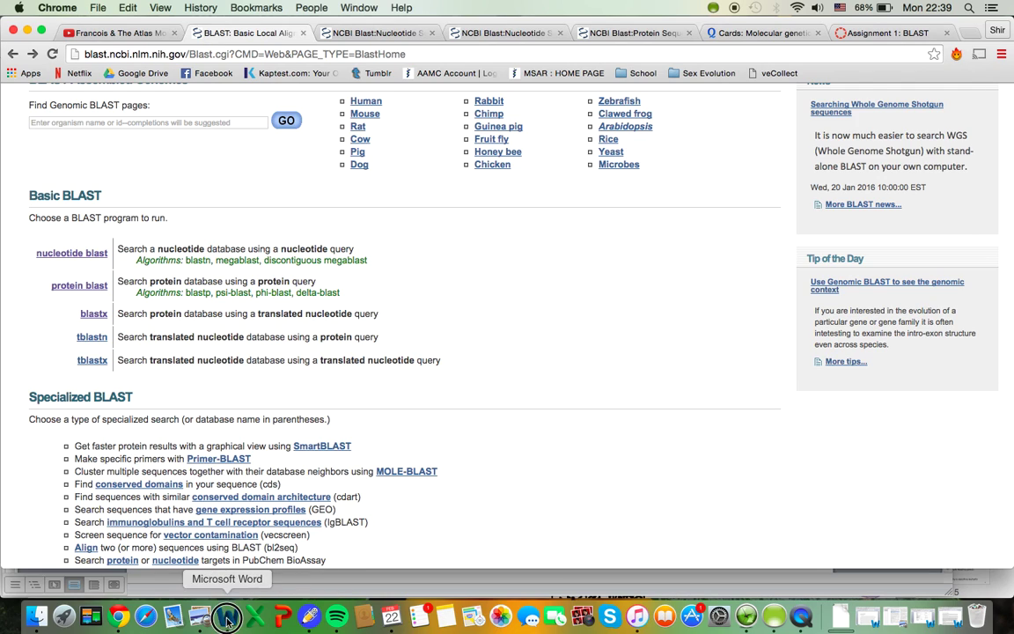
Copy the 60-letter protein line from Word and paste it as the Standard Protein BLAST query
left_click_drag(231, 328, 620, 324)
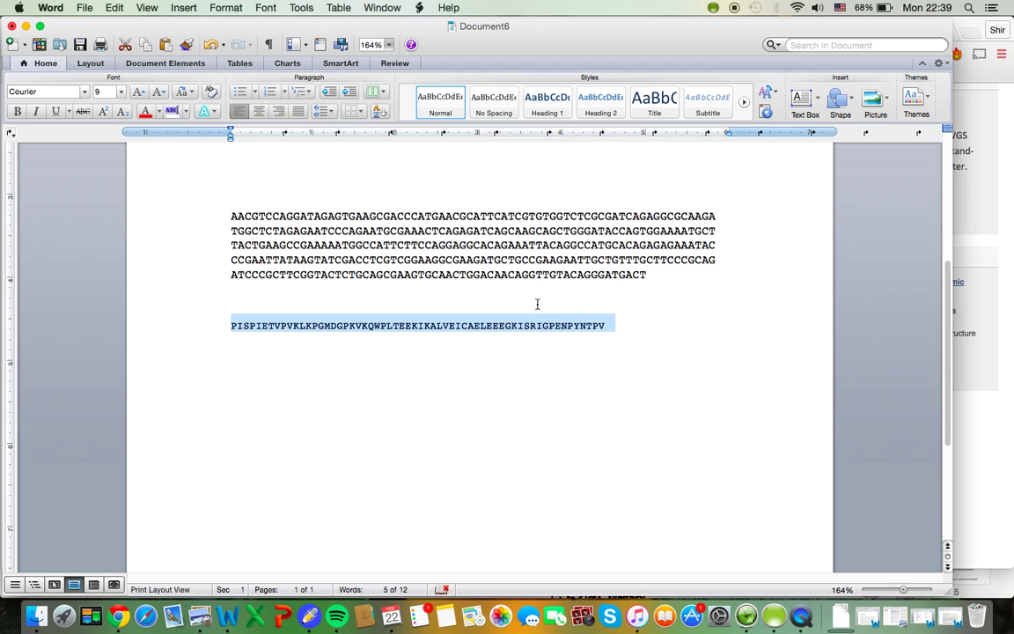
key("super+c")
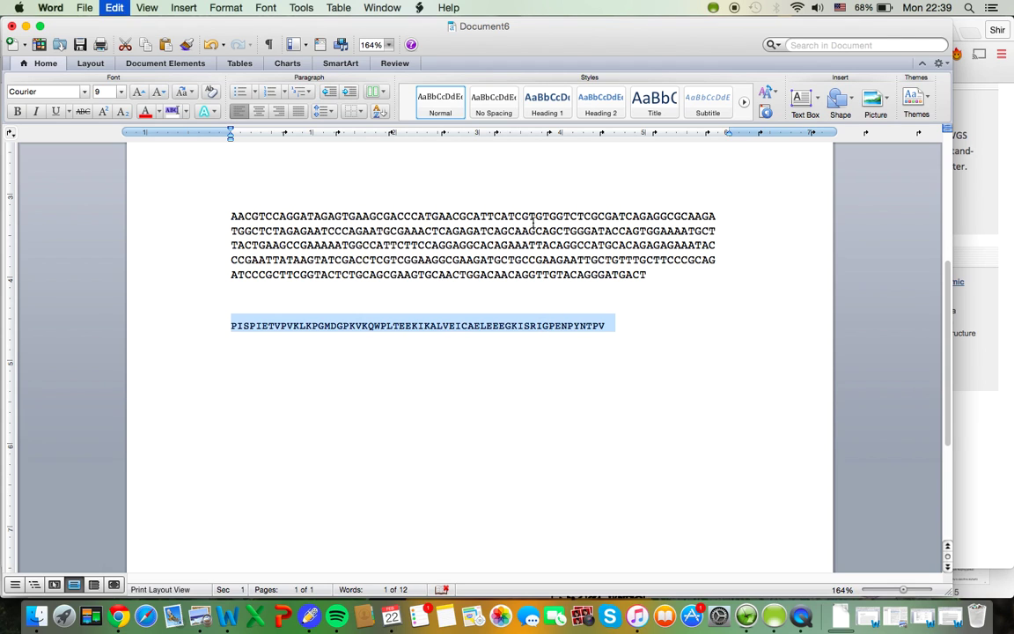
left_click(995, 451)
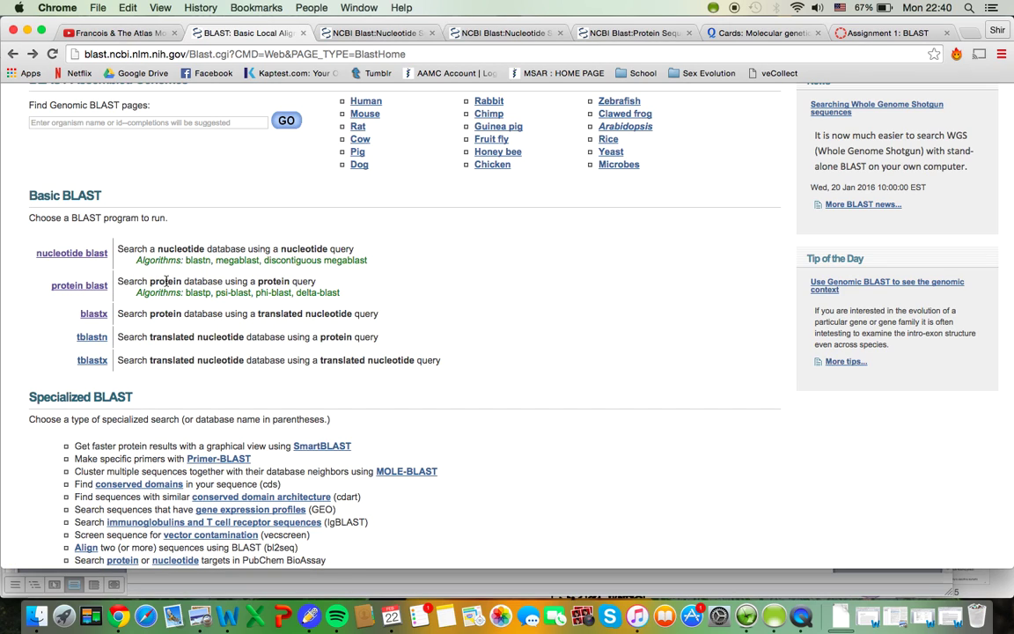
left_click(83, 286)
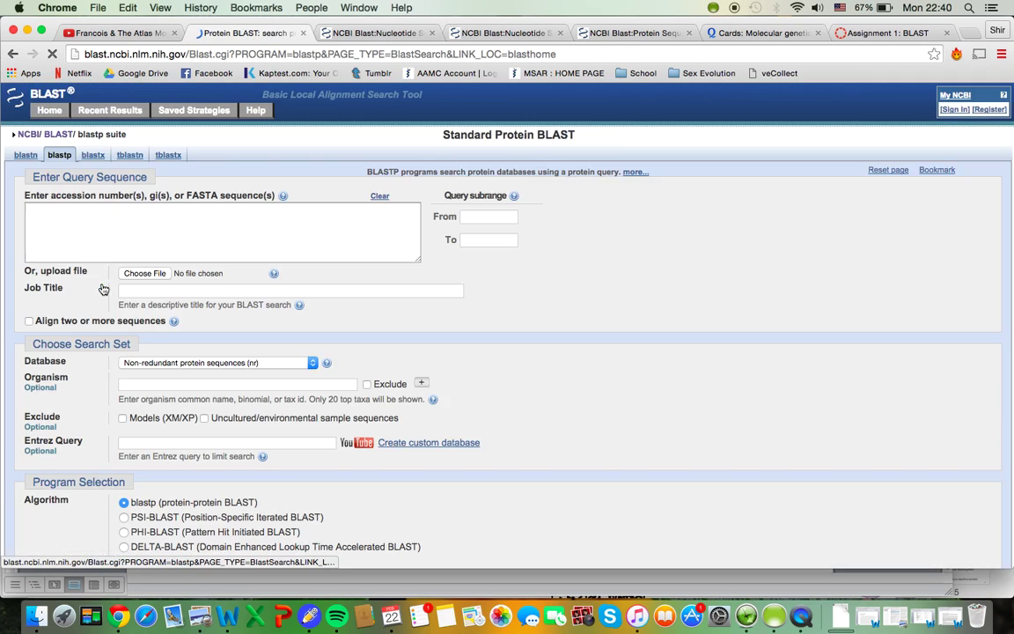
left_click(181, 226)
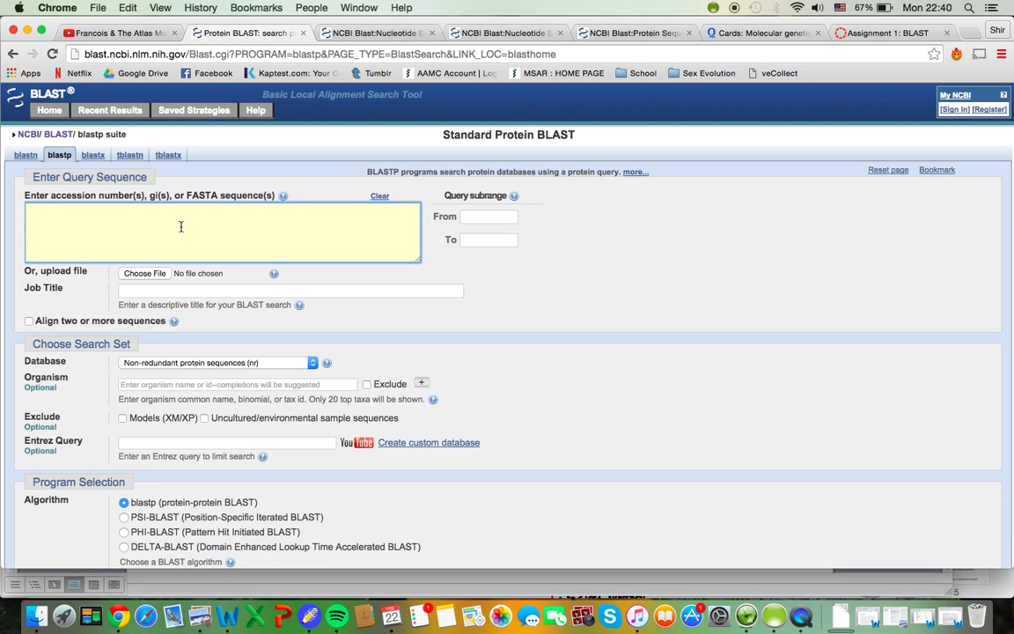
key("super+v")
scroll(180, 226, "down", 3)
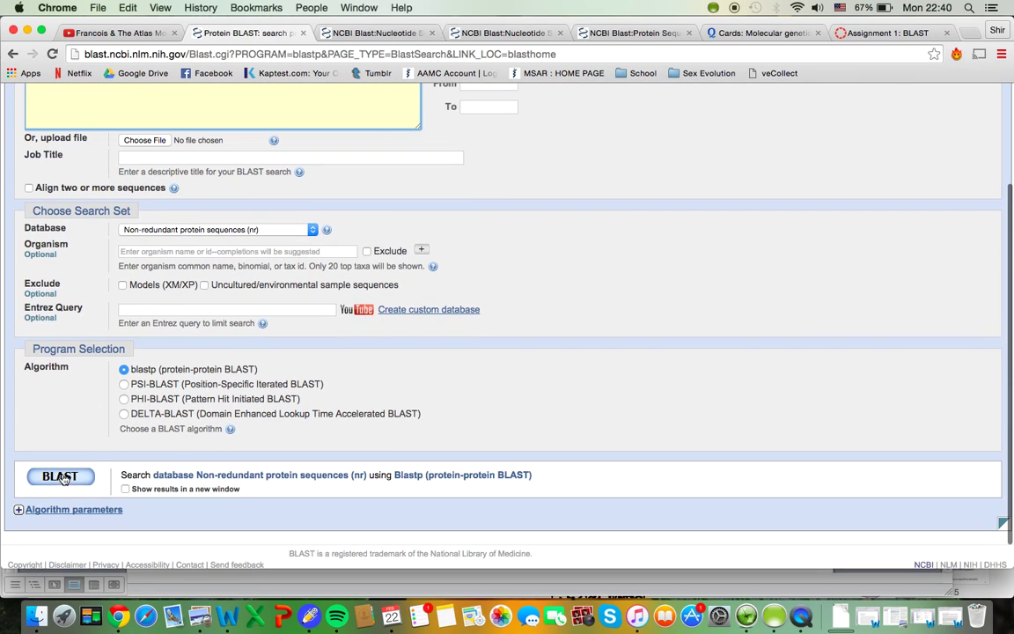
Scroll through the blastp Graphic Summary and Descriptions, with 100 hits and the RT_like superfamily domain
left_click(636, 33)
scroll(424, 350, "down", 5)
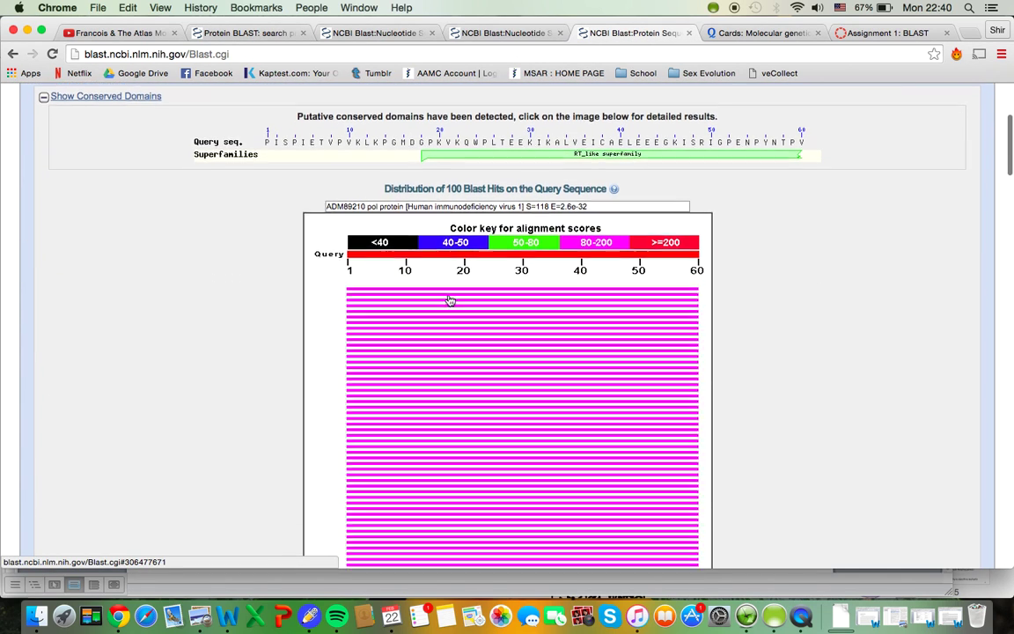
scroll(453, 296, "down", 1)
scroll(591, 226, "up", 2)
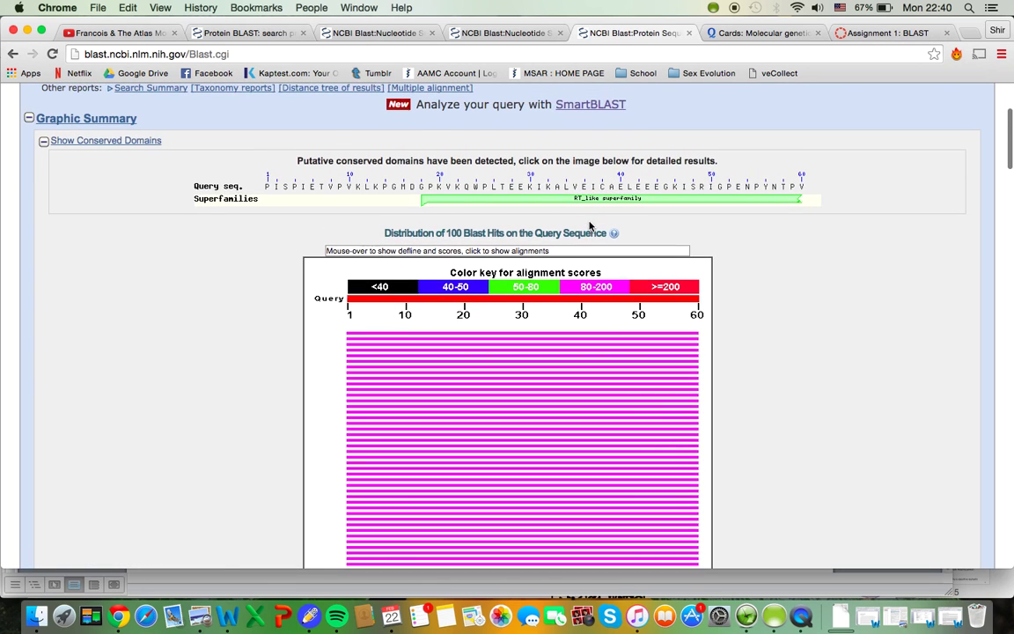
scroll(591, 225, "down", 10)
scroll(590, 226, "down", 1)
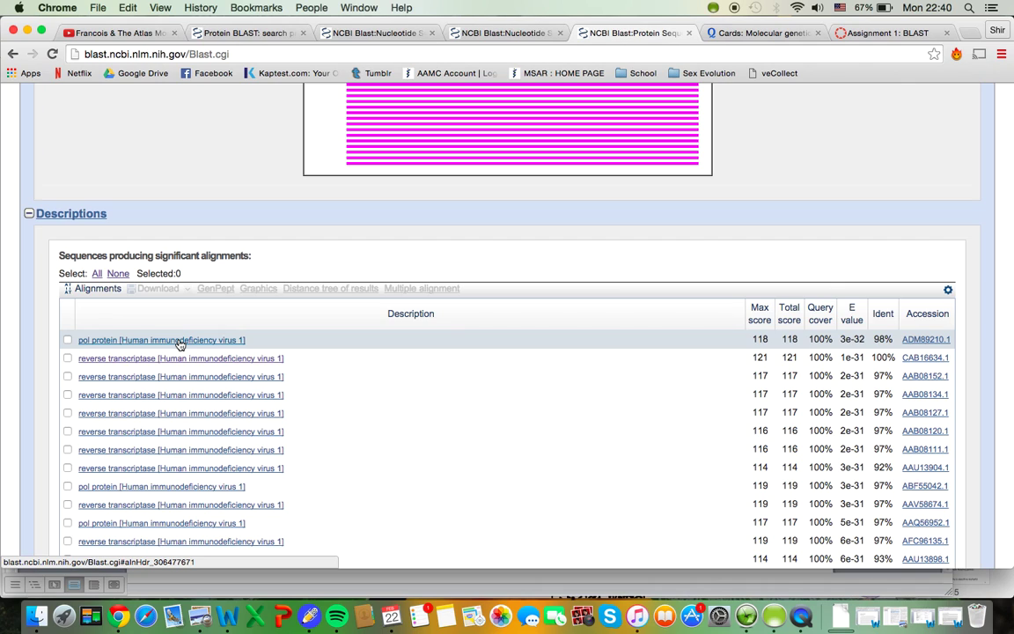
scroll(179, 343, "down", 1)
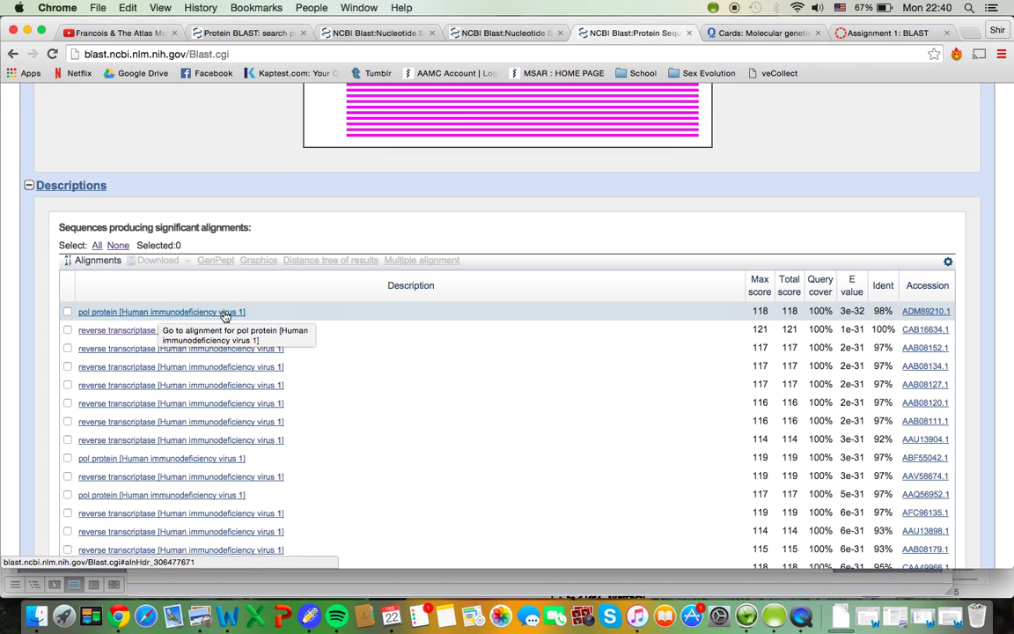
scroll(167, 313, "up", 10)
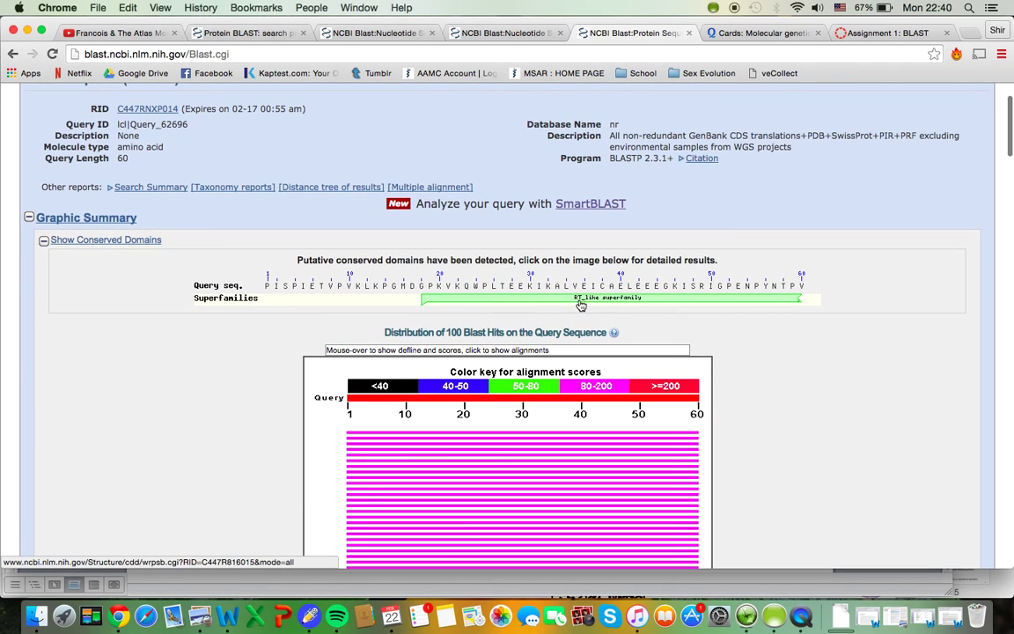
scroll(233, 356, "down", 10)
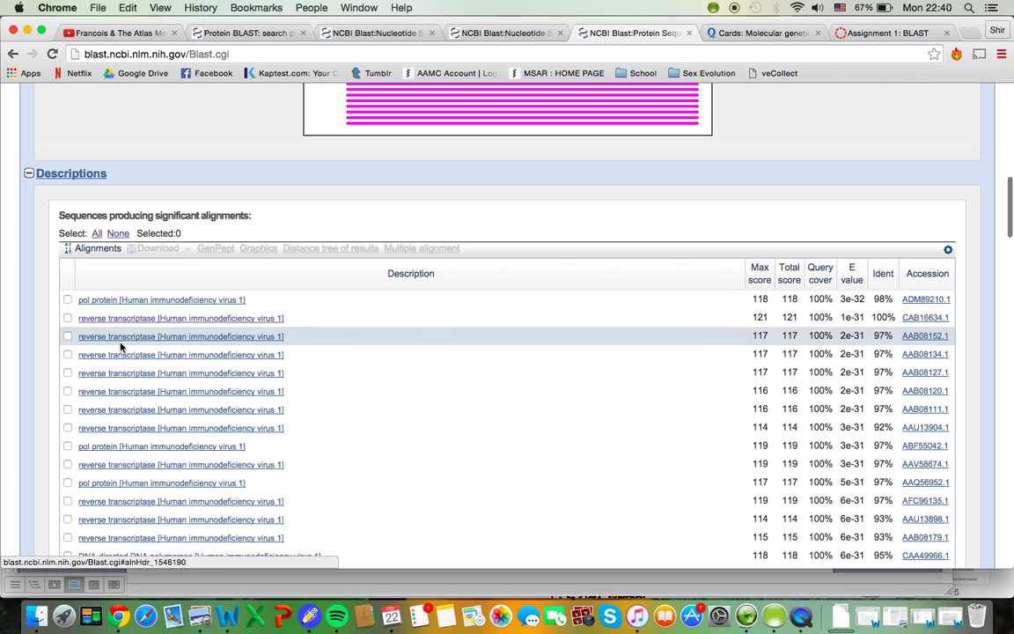
scroll(120, 371, "up", 3)
scroll(120, 370, "up", 5)
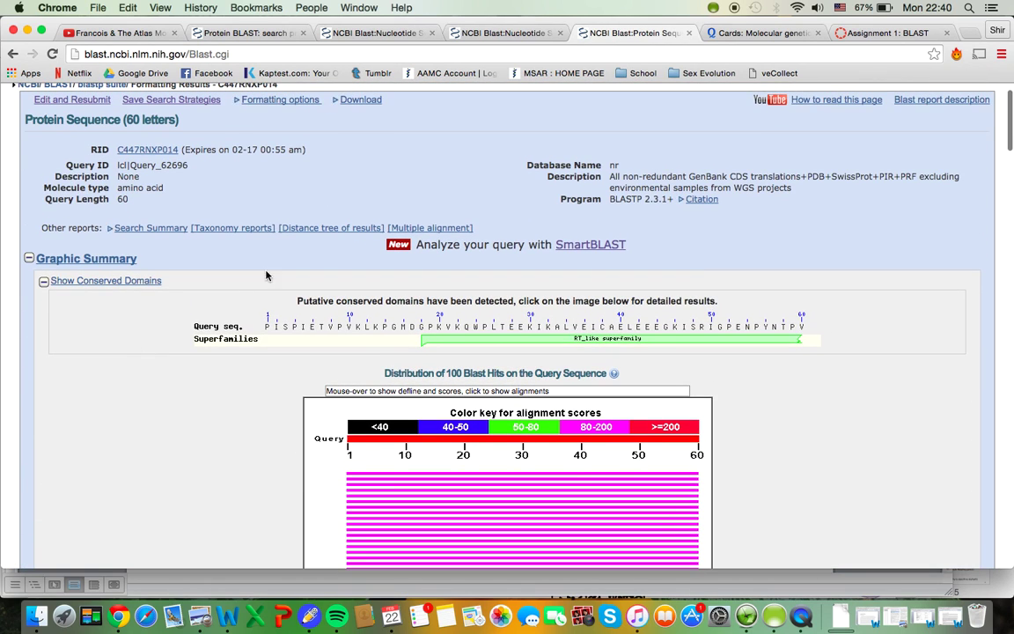
scroll(309, 202, "up", 2)
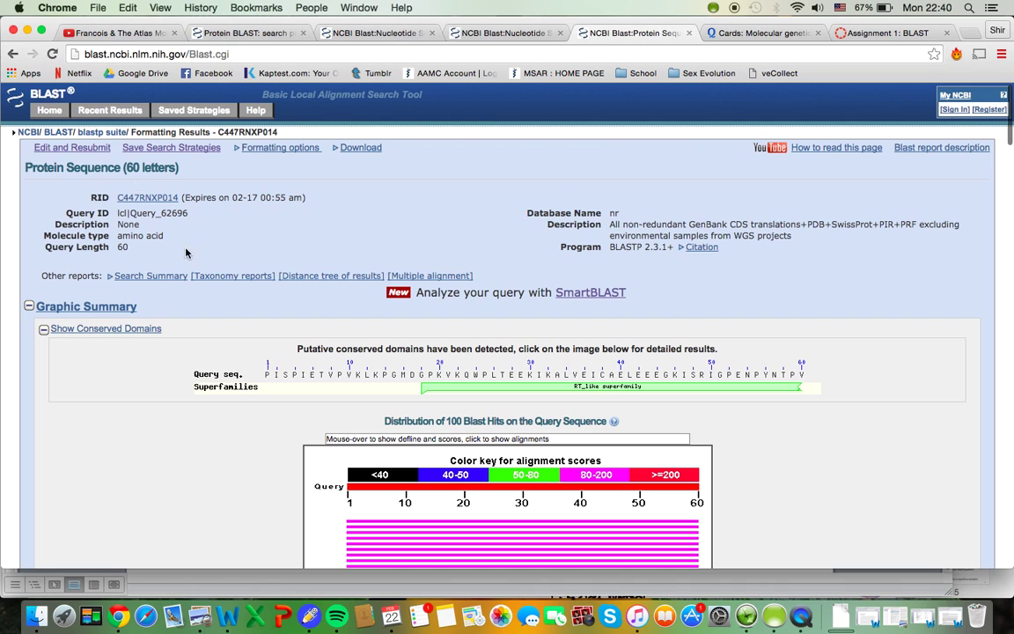
scroll(384, 267, "down", 3)
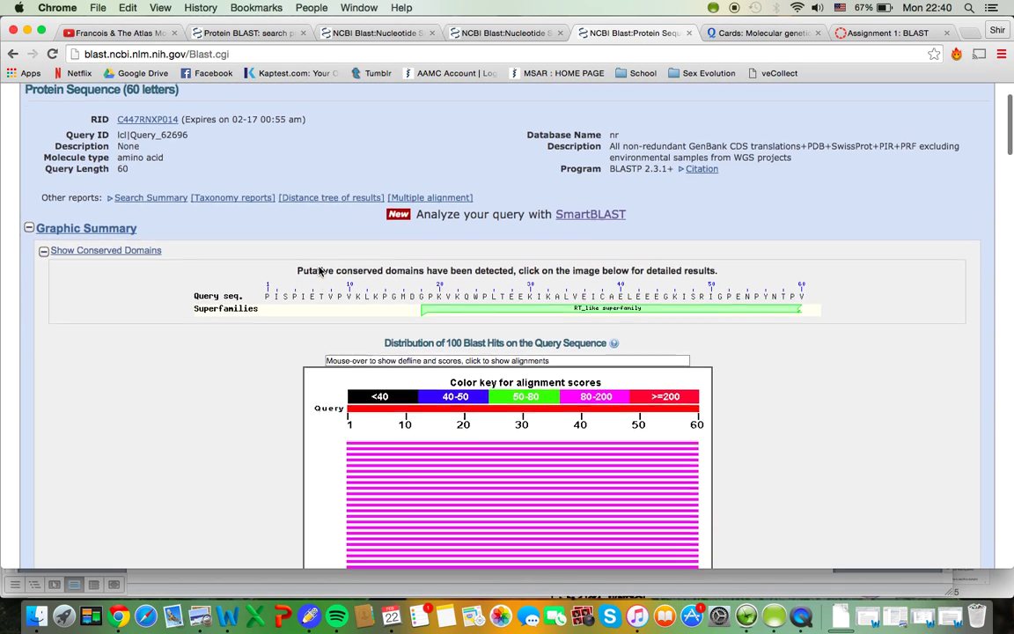
Review the blastp hits topped by HIV-1 pol protein: score 118, 98% identity, E-value 3e-32
left_click(227, 616)
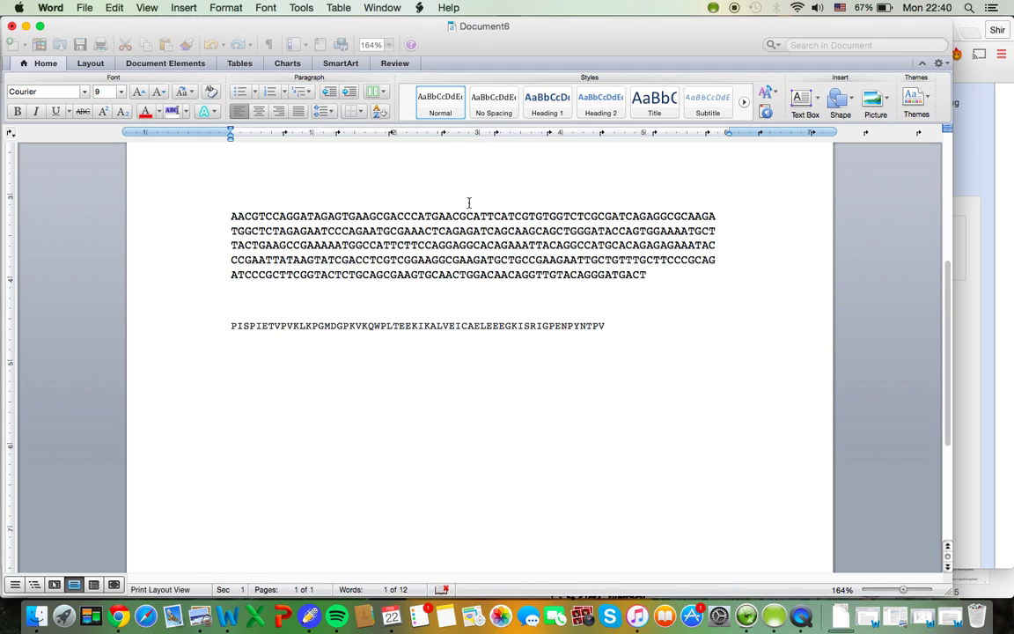
left_click(972, 315)
scroll(907, 296, "up", 3)
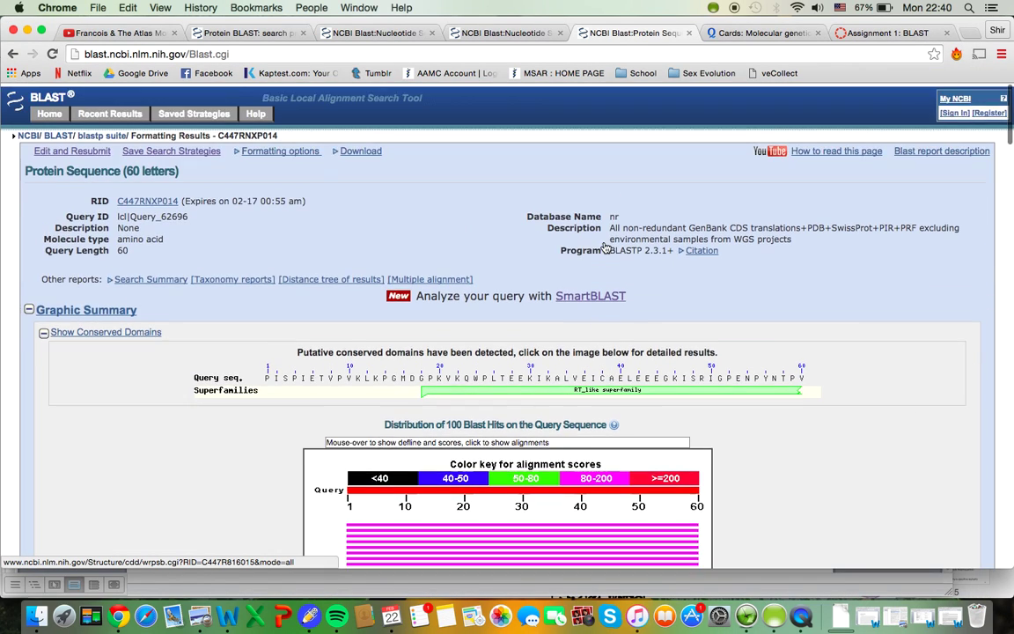
scroll(605, 247, "down", 2)
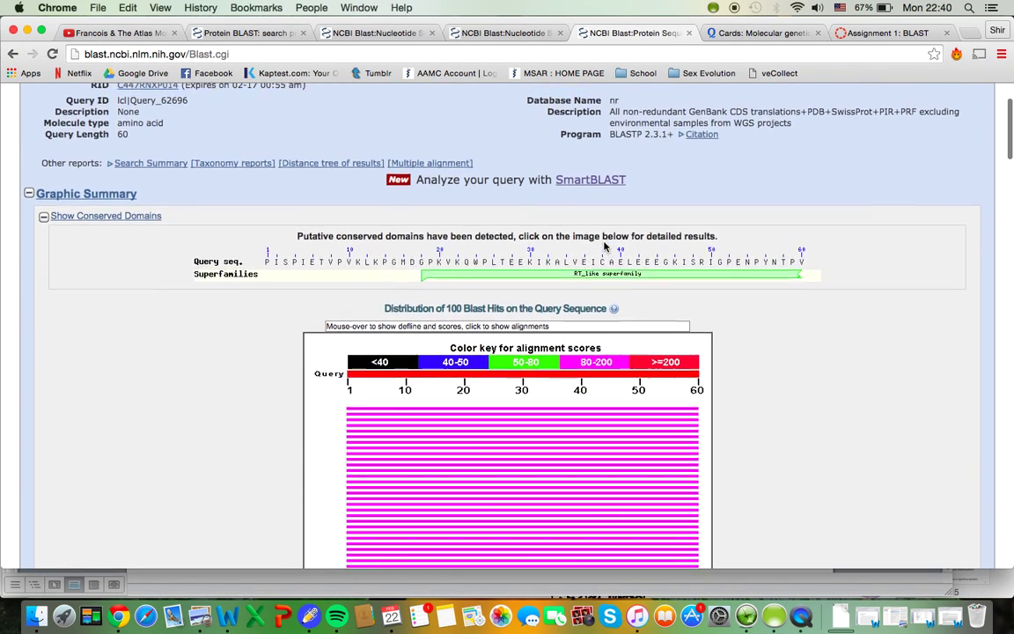
scroll(605, 247, "up", 2)
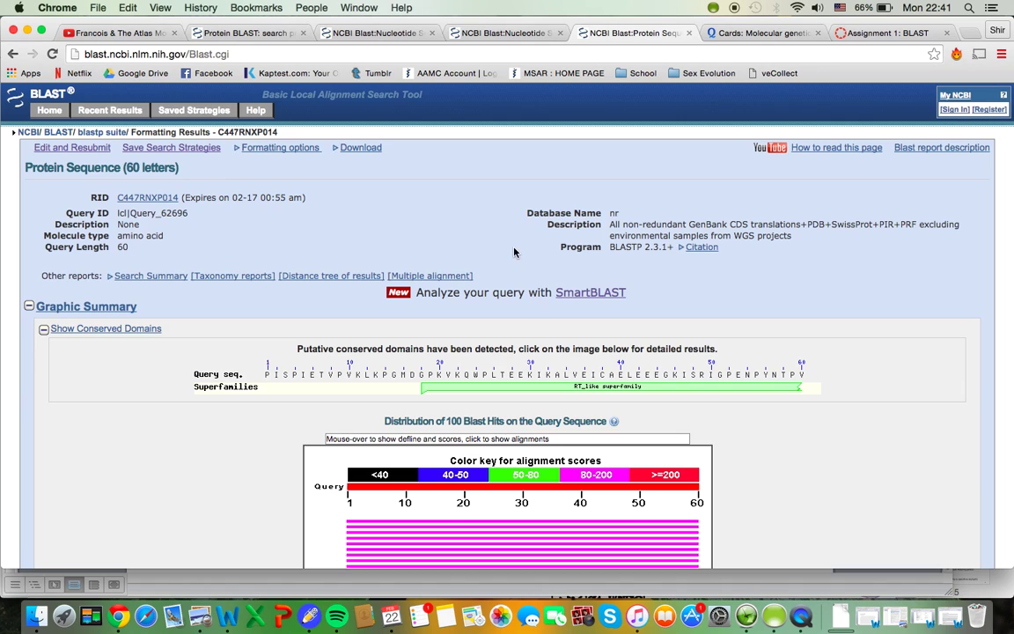
scroll(515, 253, "down", 5)
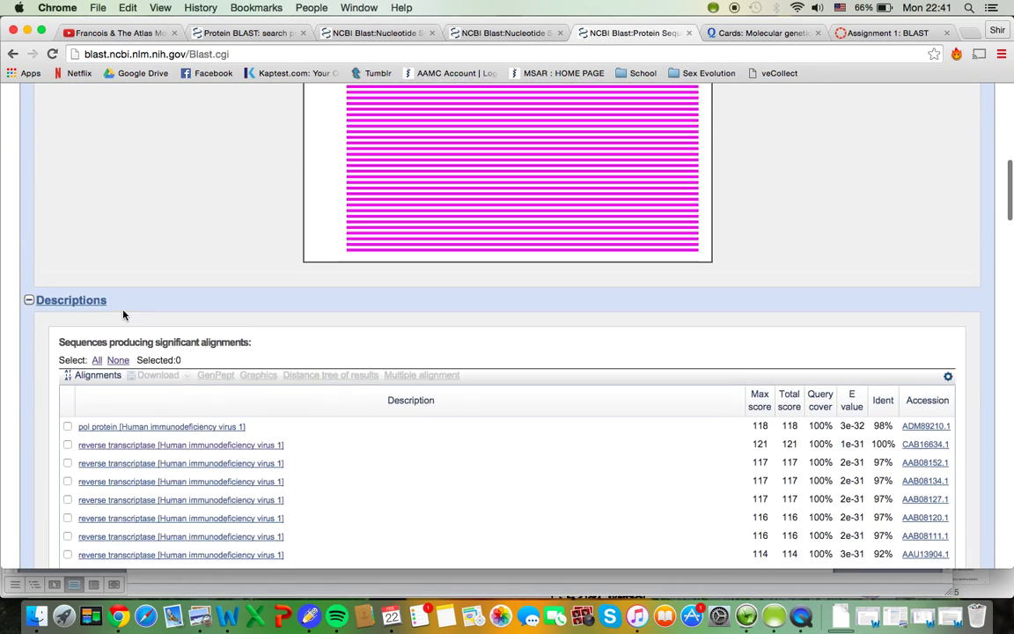
scroll(123, 315, "down", 3)
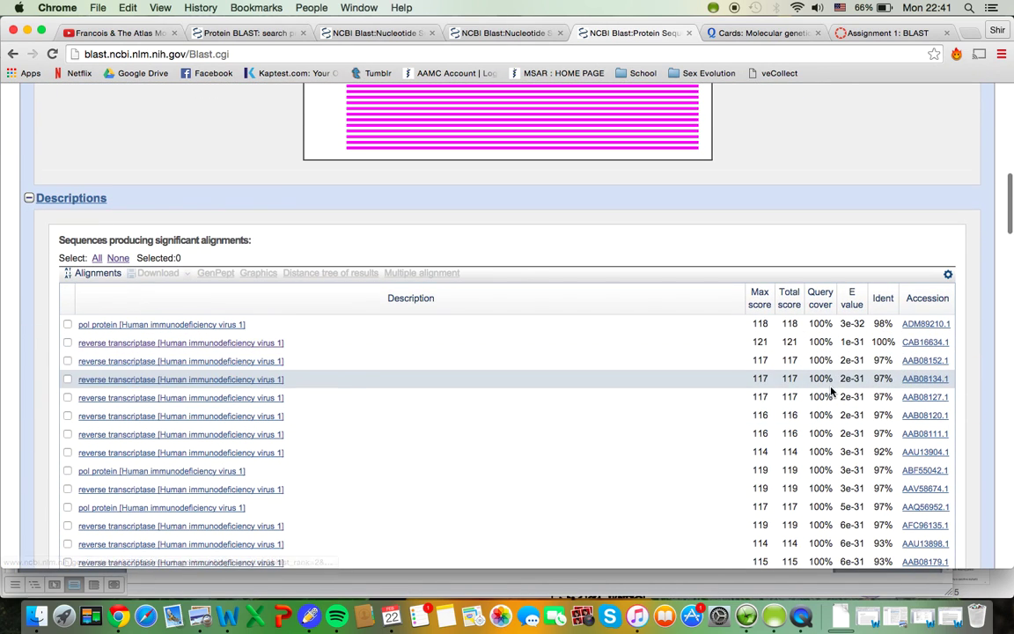
scroll(831, 389, "up", 10)
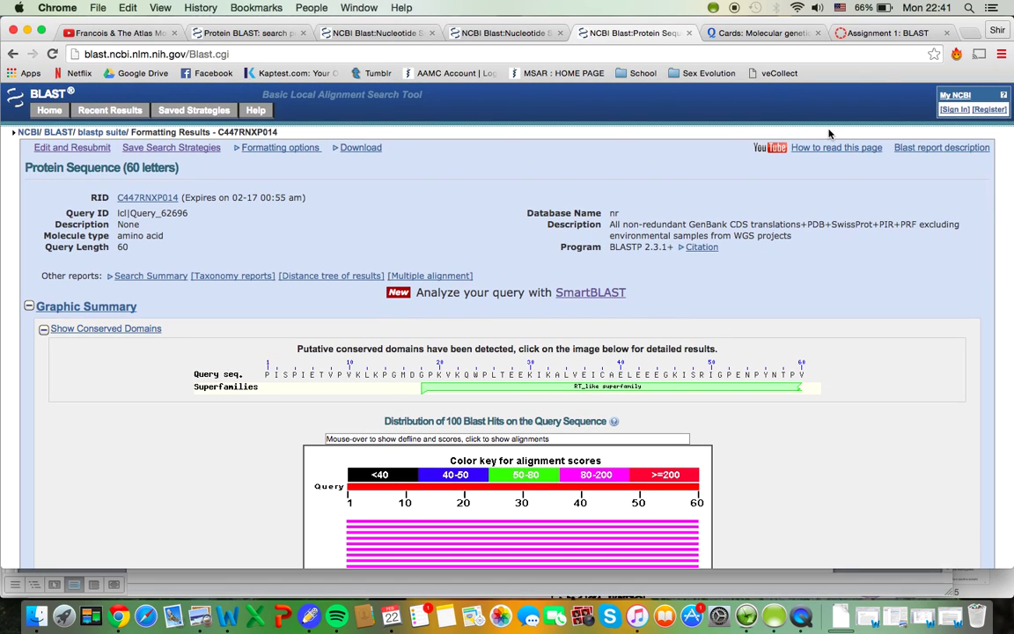